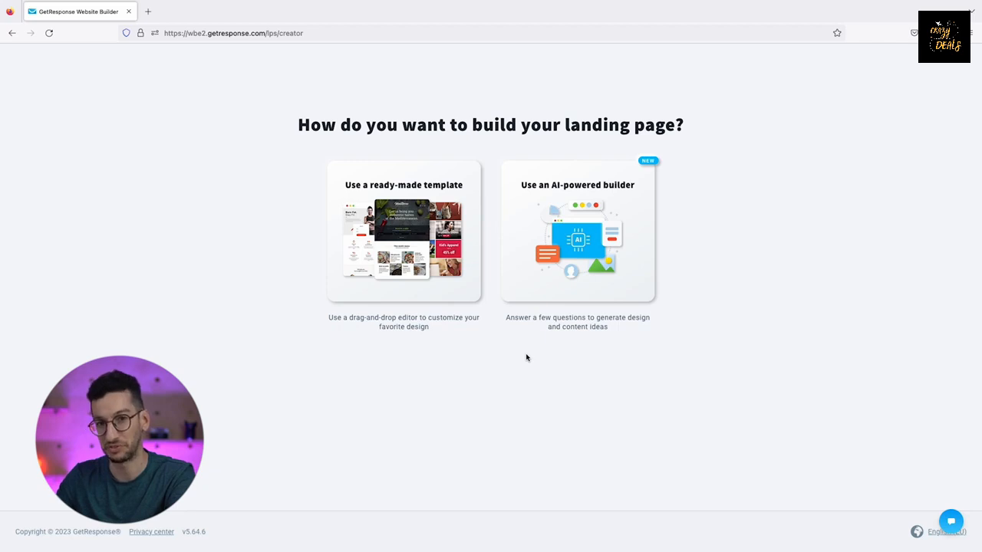
Start building the landing page with the AI-powered builder and set the field of work to Surf & Swim
click(563, 284)
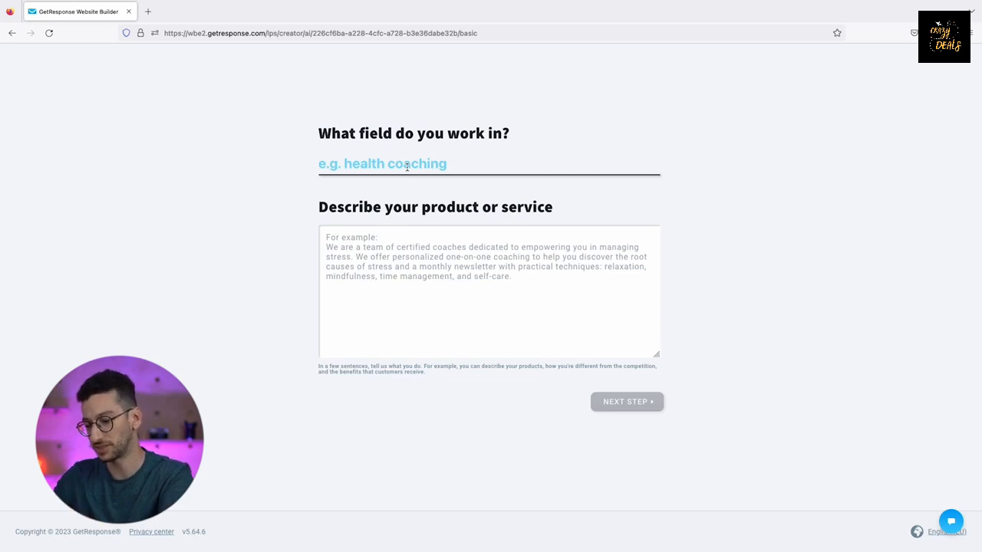
text(surf)
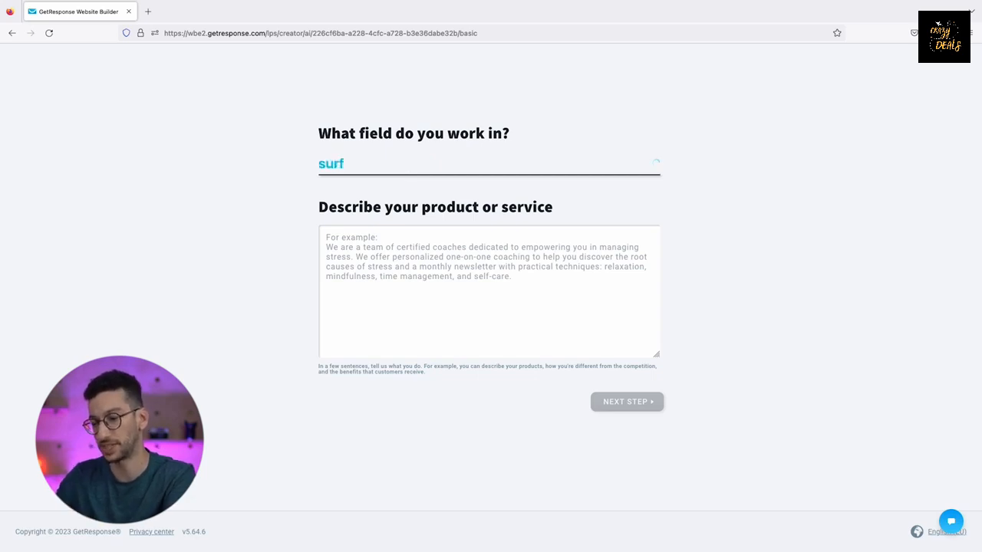
click(404, 197)
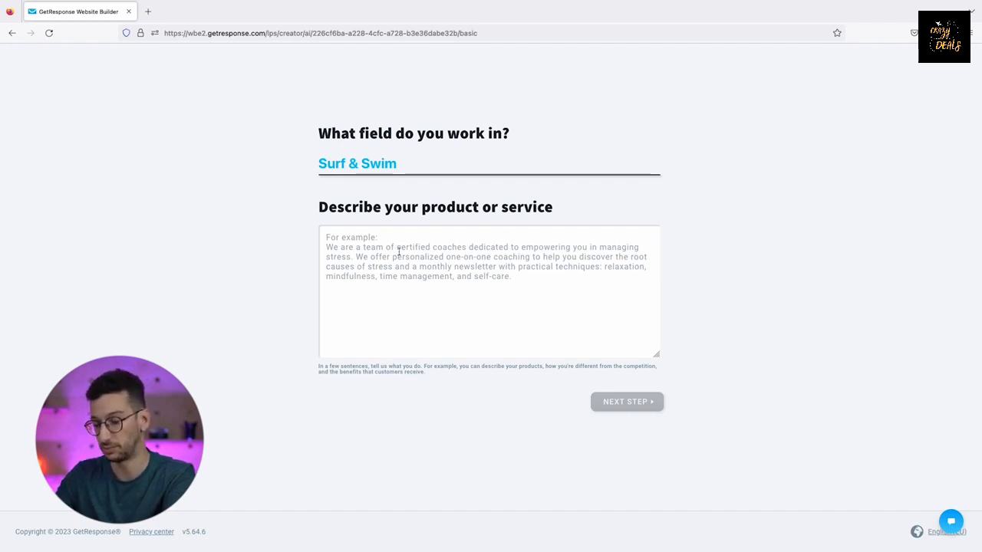
Describe the service as certified surf coaches, one-on-one lessons that release stress, and a monthly newsletter on core balance, relaxation, and mindfulness, and submit it
click(421, 284)
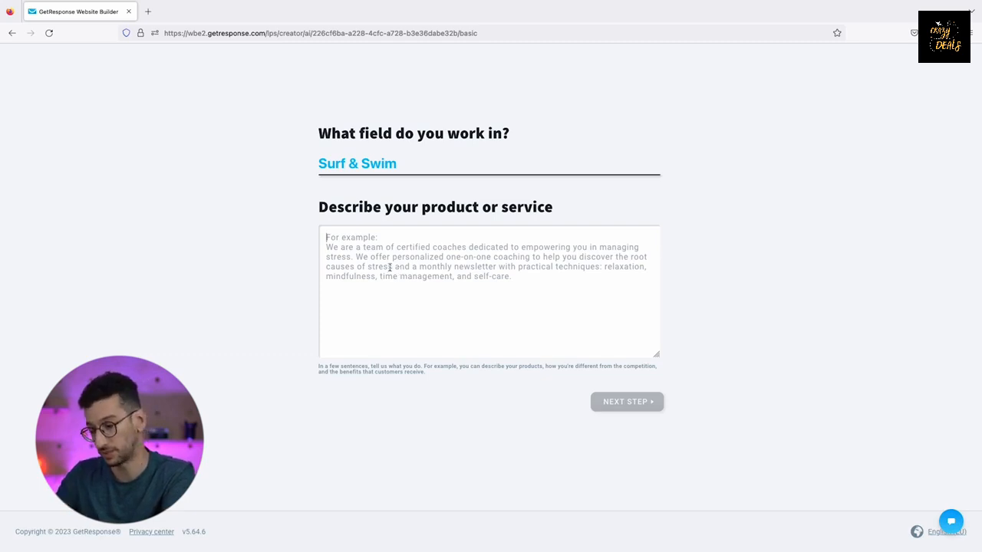
text(We're a team of certified surf coaches. We offer personalized one-on-one surf lessons to help you discover how surf releases stress. We also offer a monthly newsletter with practical techniques: core balance, relaxation, and mindfulness)
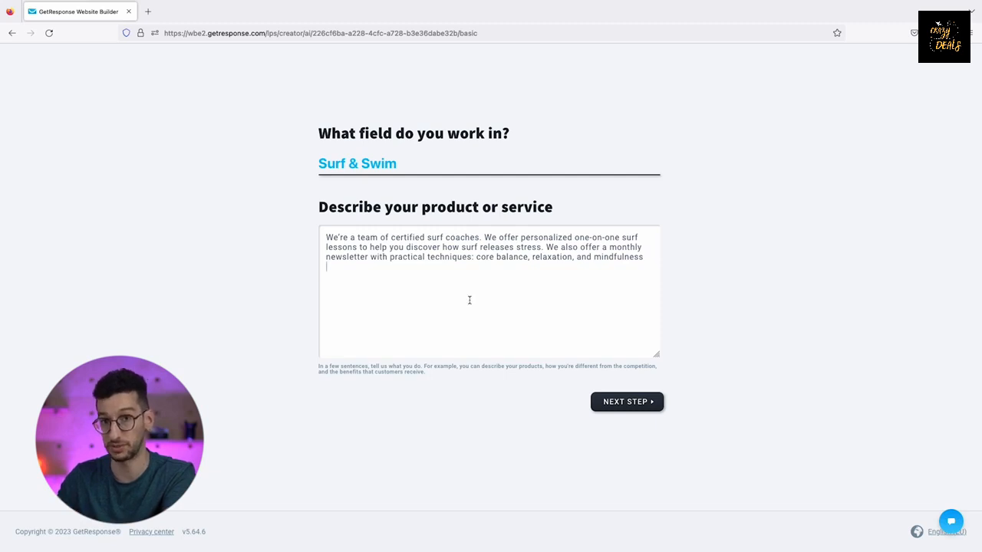
click(631, 406)
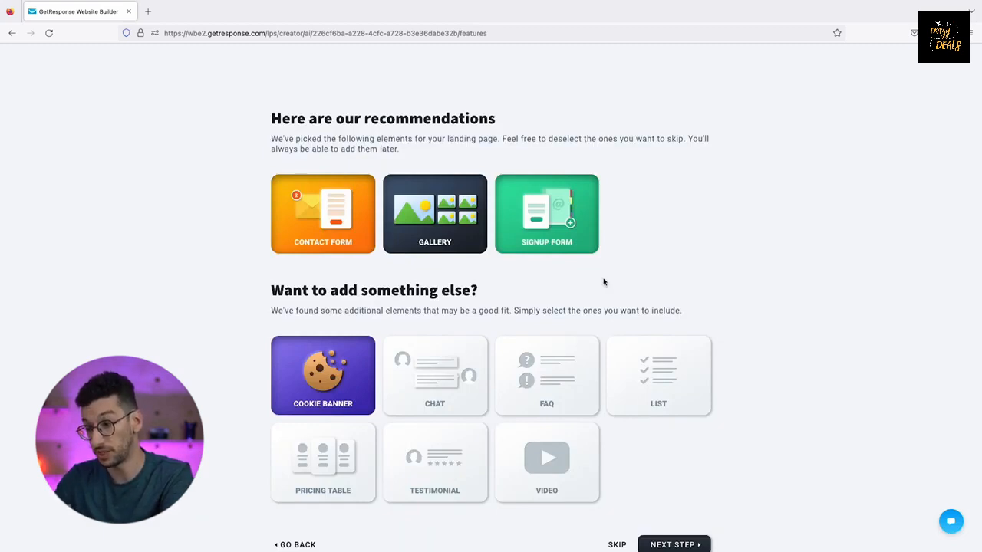
Exclude the contact form from the page elements, add List and Video, and continue with this selection
click(306, 221)
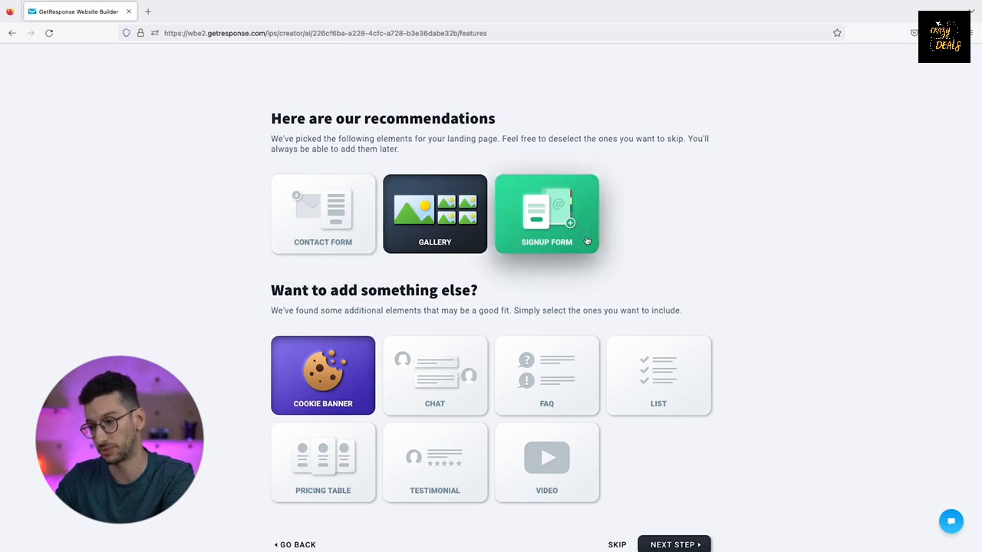
scroll(735, 353, down, 2)
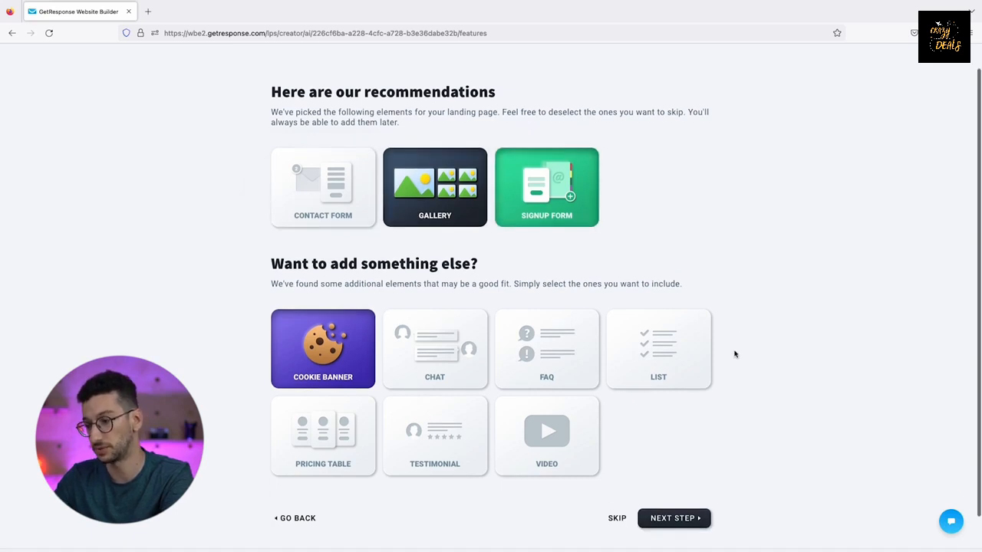
click(630, 348)
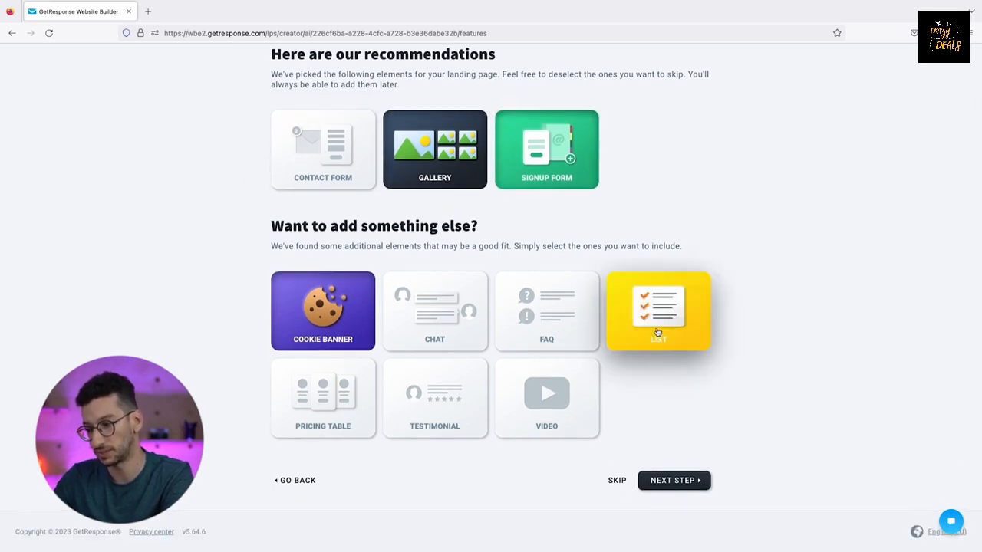
click(560, 406)
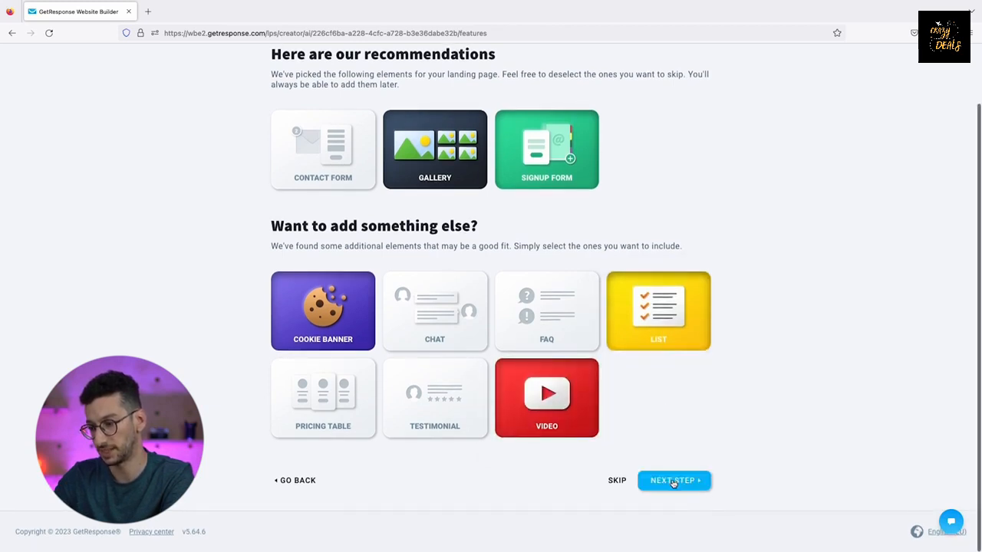
click(672, 481)
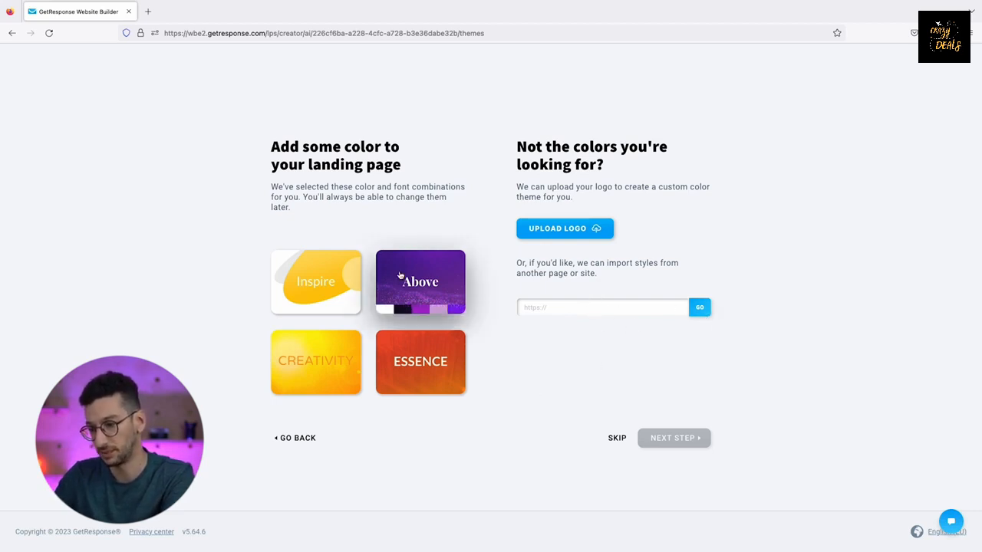
Choose the Inspire color theme and accept the prefilled company details
click(284, 277)
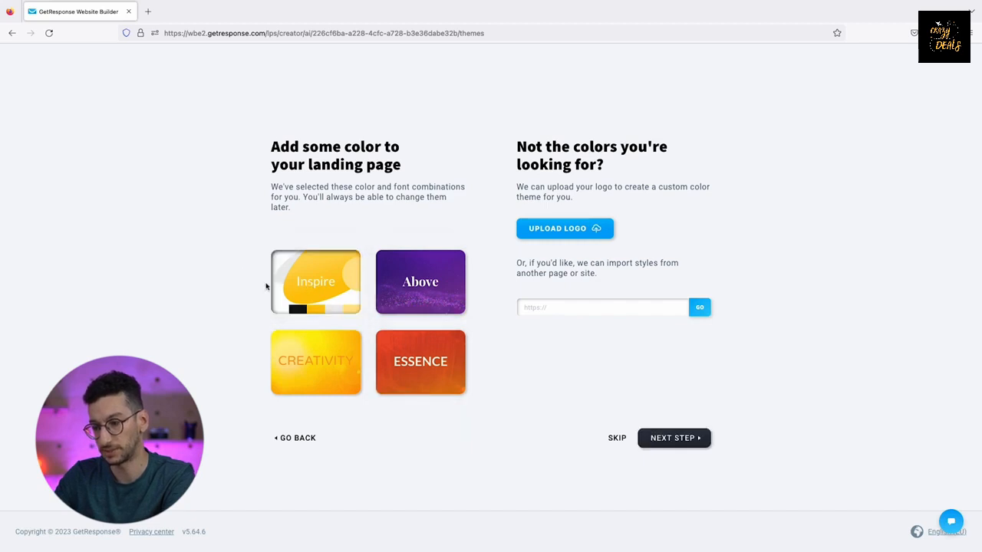
click(679, 448)
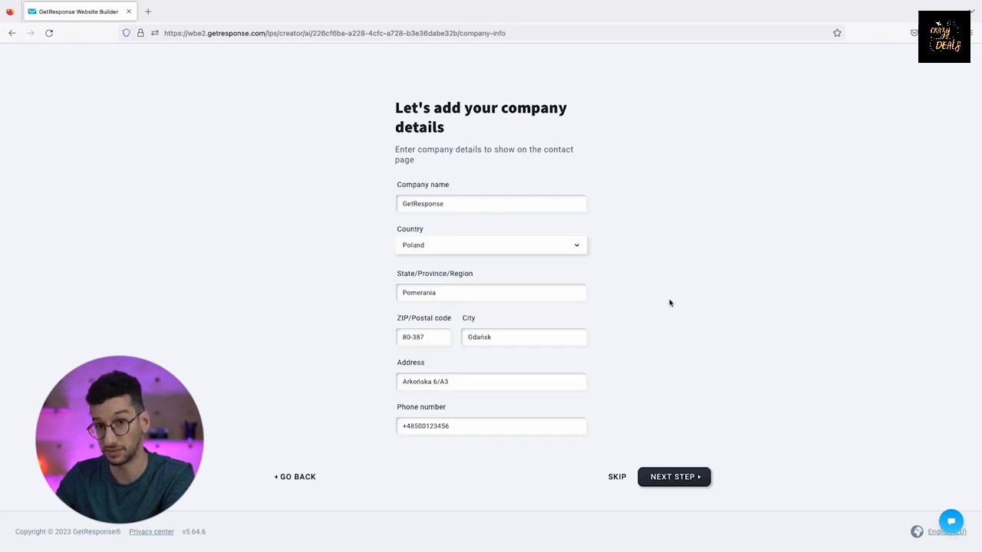
click(686, 480)
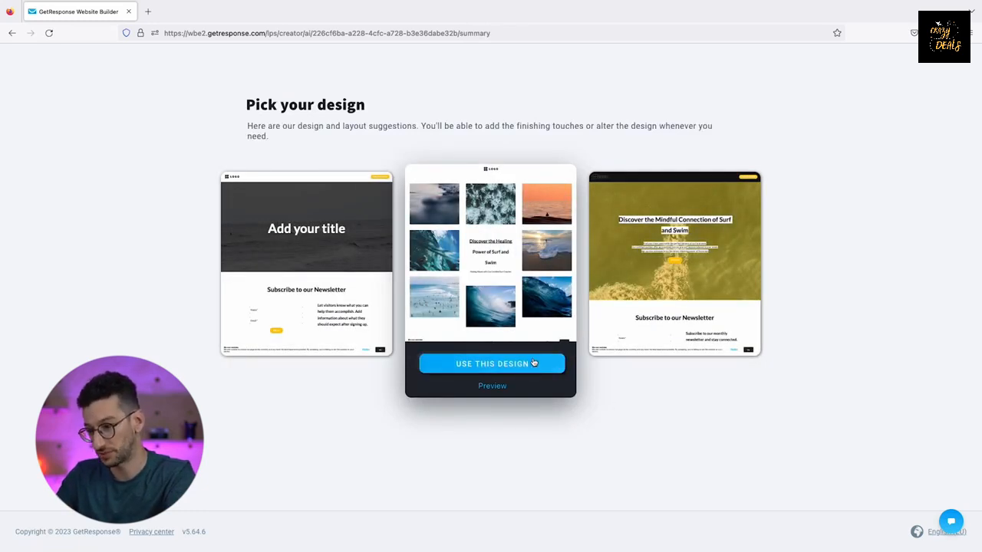
Preview the full page of the suggested design titled "Add your title" and close the preview
mouse_move(357, 284)
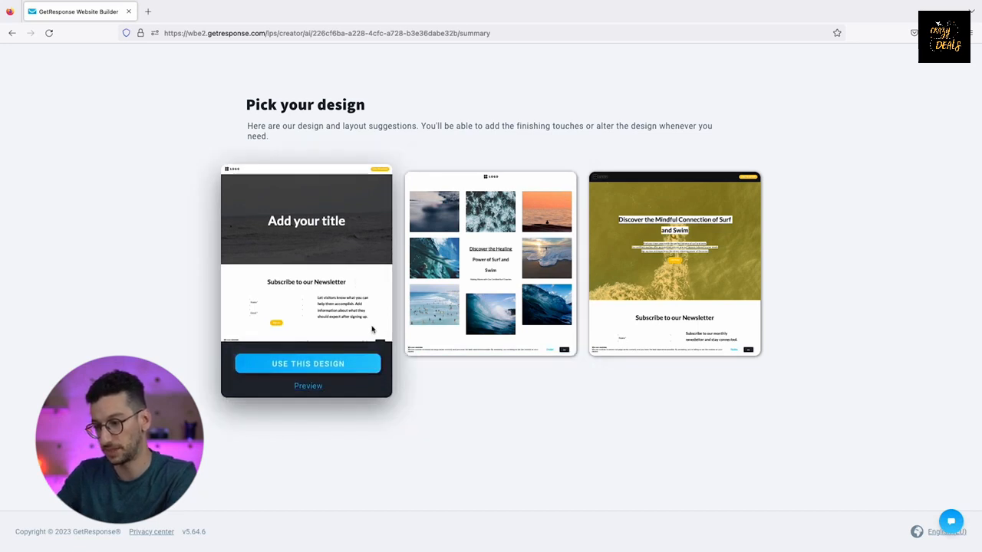
click(310, 388)
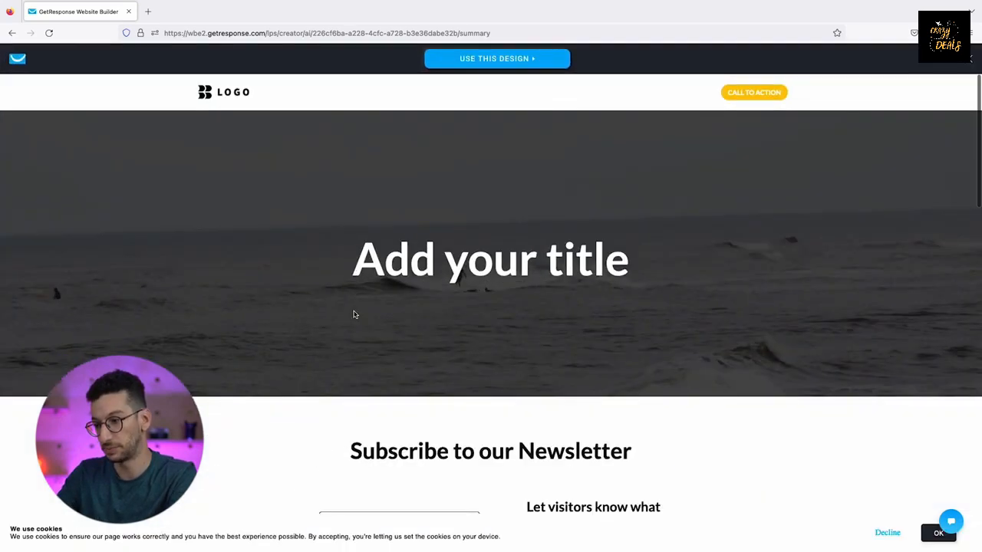
scroll(354, 314, down, 15)
scroll(354, 314, up, 15)
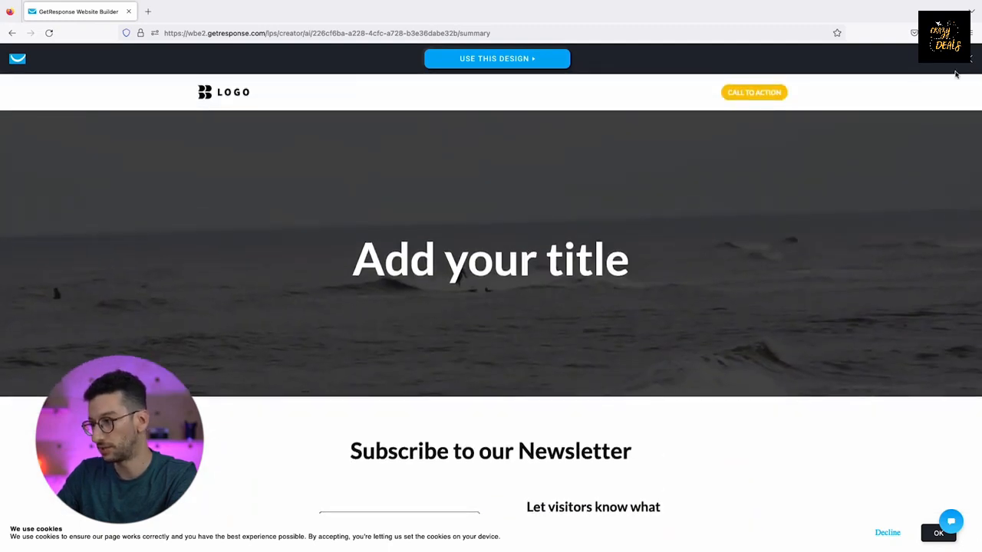
click(970, 59)
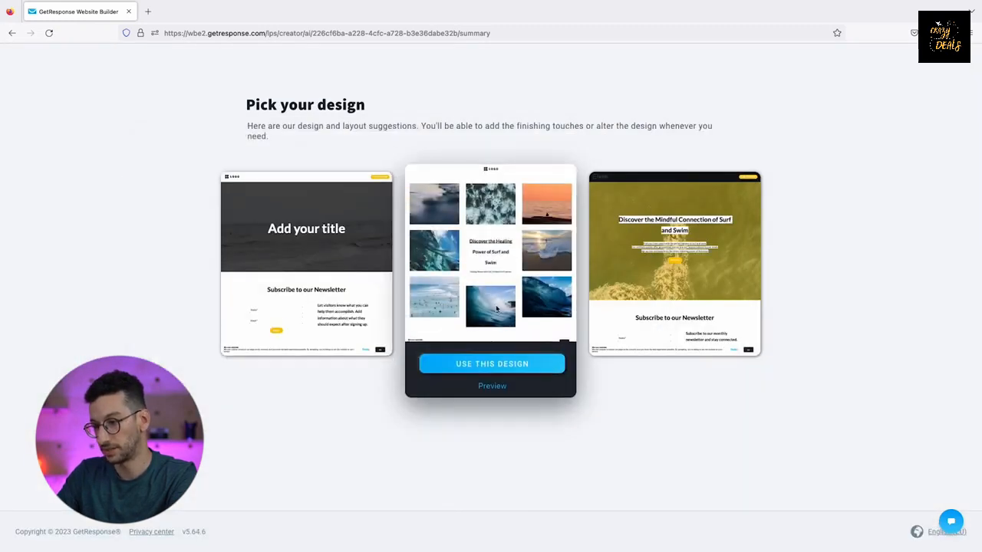
Compare the other two suggested designs and use the photo-grid design titled "Discover the Healing Power of Surf and Swim"
scroll(495, 308, down, 10)
scroll(496, 309, down, 5)
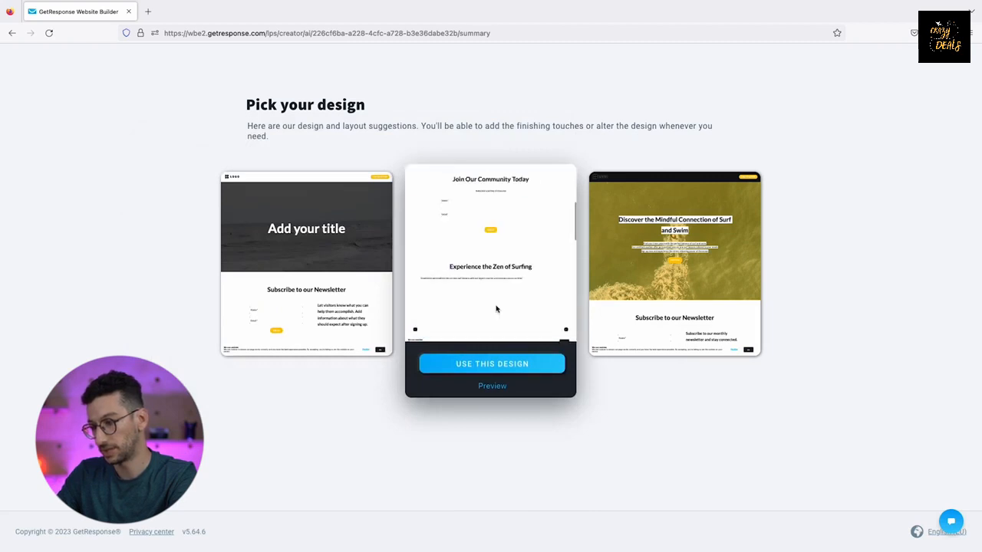
scroll(683, 276, down, 5)
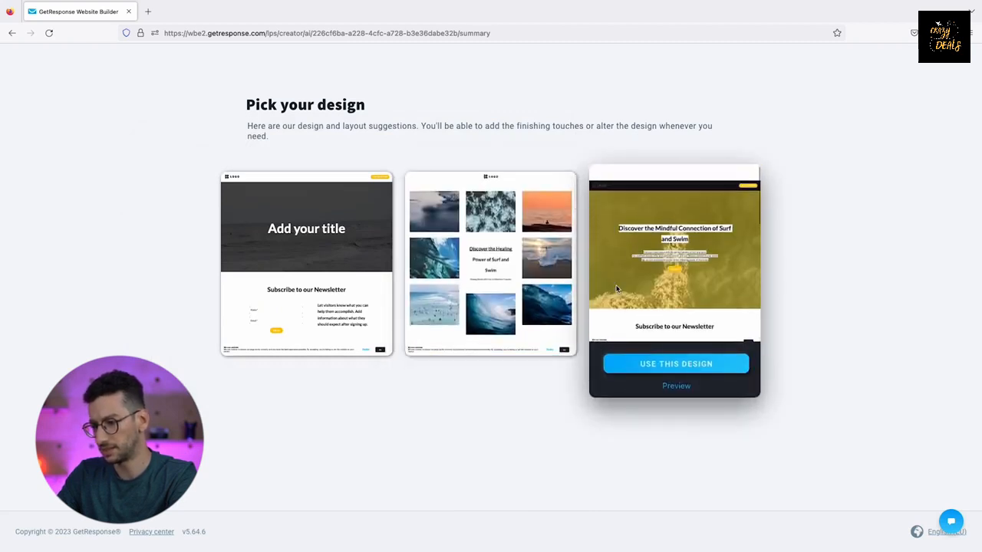
scroll(477, 306, down, 5)
scroll(478, 305, down, 5)
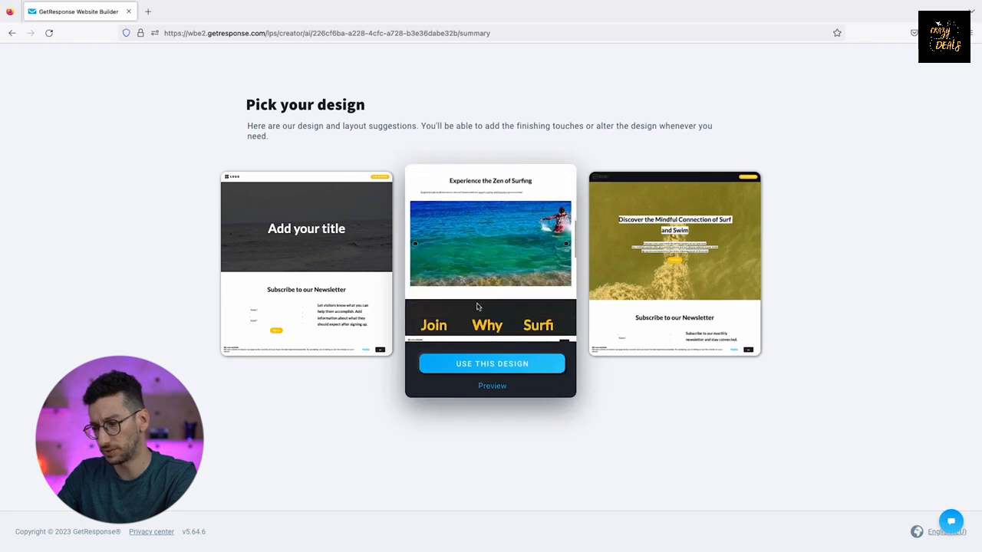
scroll(477, 306, down, 3)
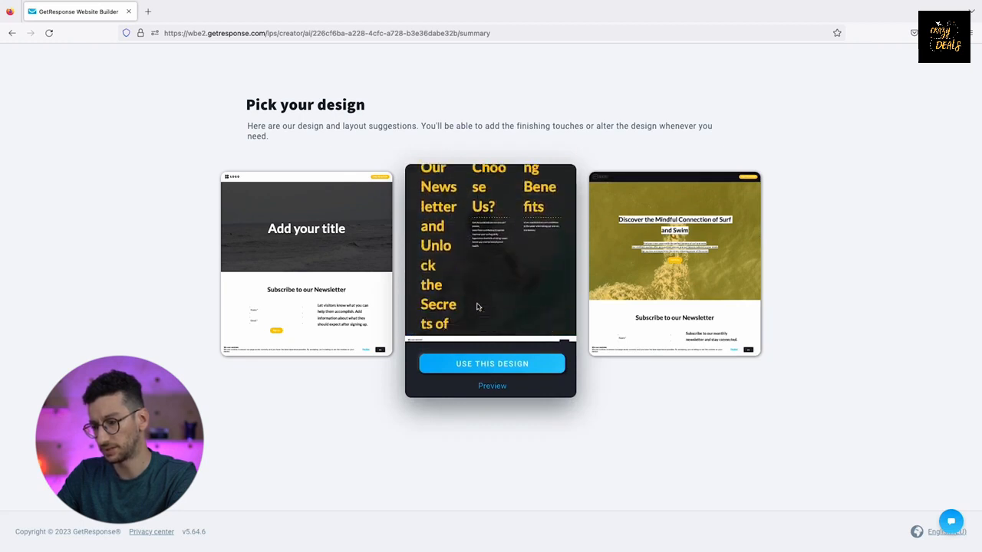
scroll(477, 306, up, 10)
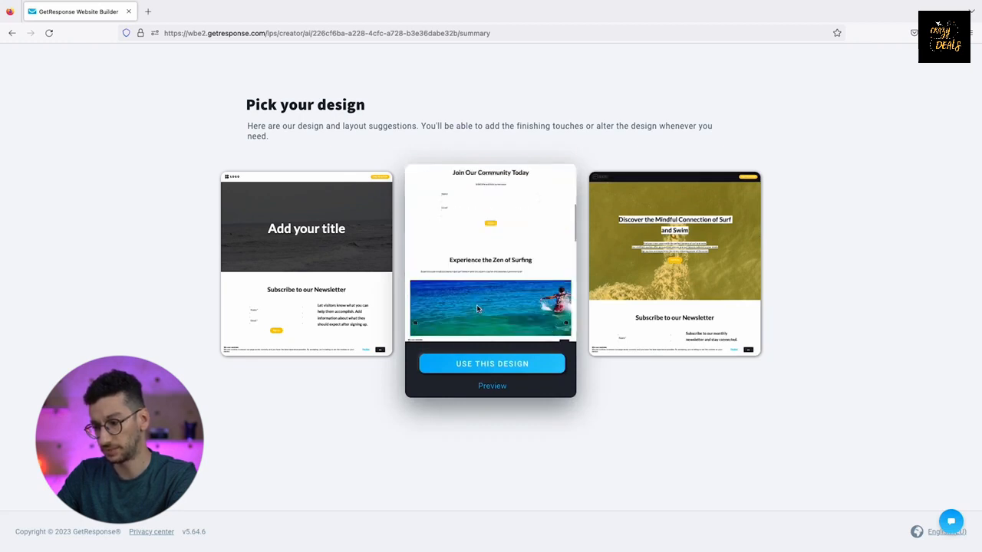
click(470, 366)
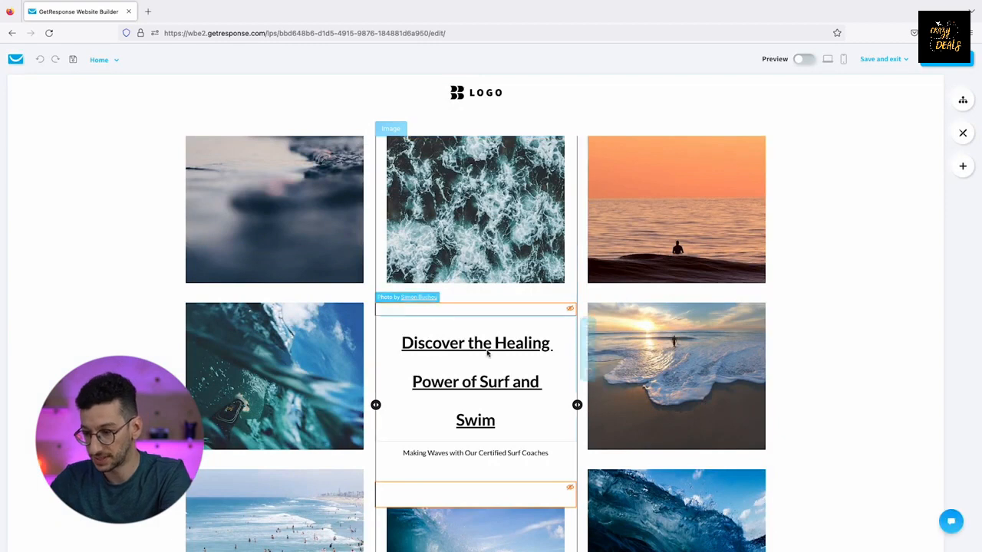
Review the generated page in the editor, from the photo-grid hero section through the signup form and the sections below
click(487, 353)
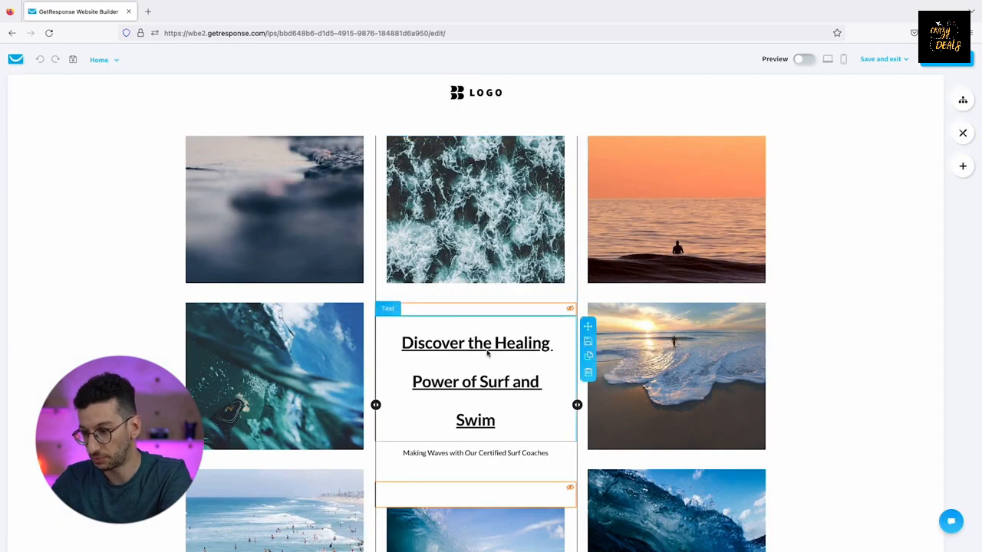
scroll(844, 268, down, 2)
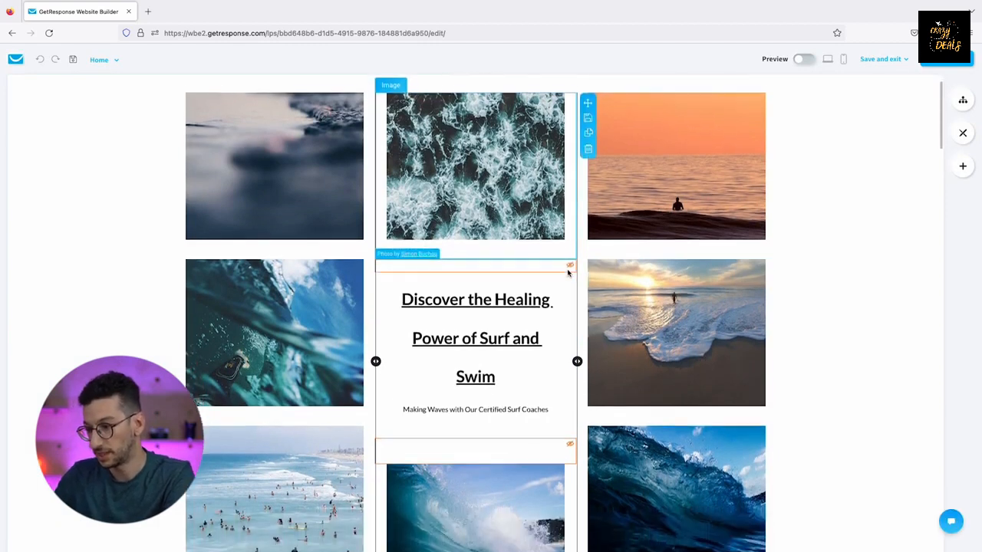
scroll(805, 256, down, 4)
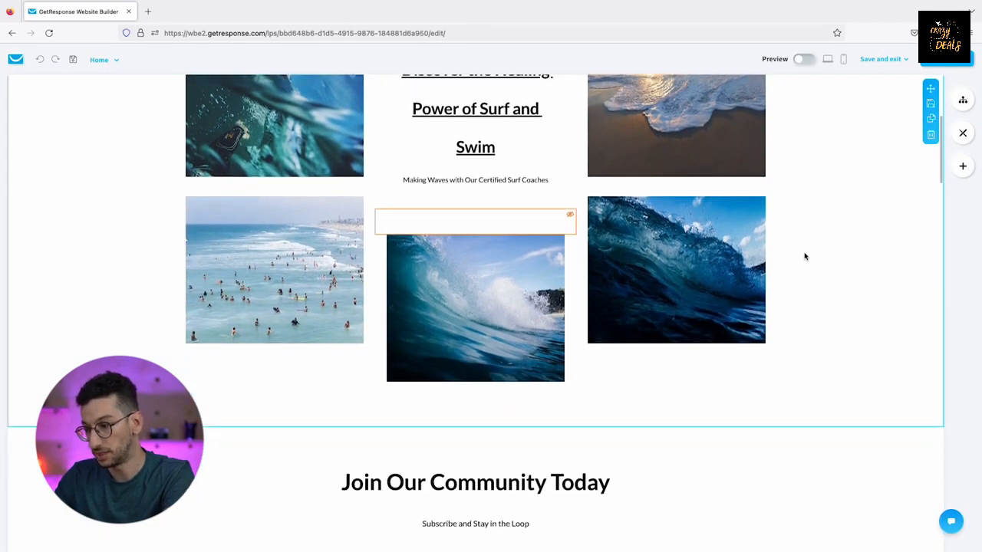
scroll(805, 257, down, 1)
scroll(805, 256, down, 5)
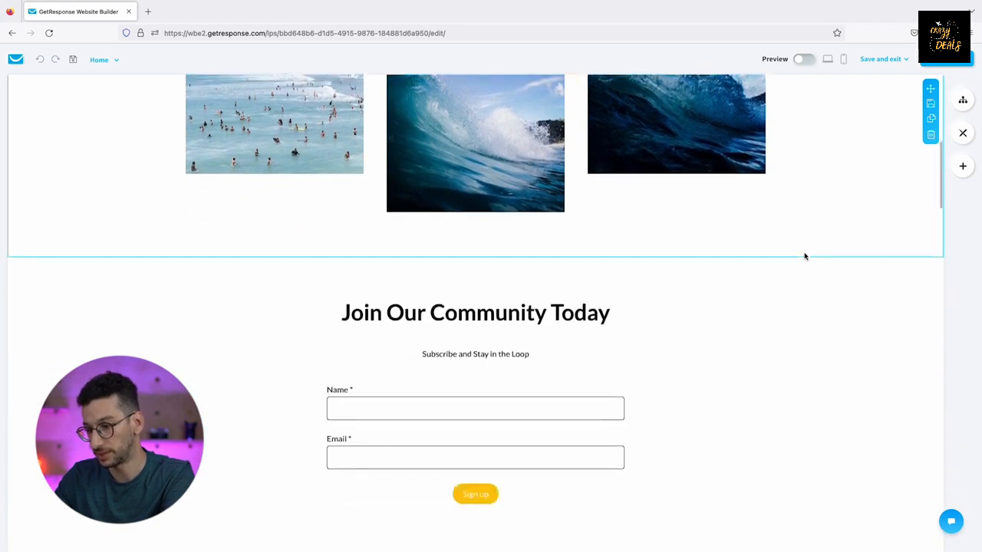
scroll(783, 291, up, 6)
scroll(777, 299, down, 10)
scroll(776, 299, up, 6)
scroll(722, 369, down, 3)
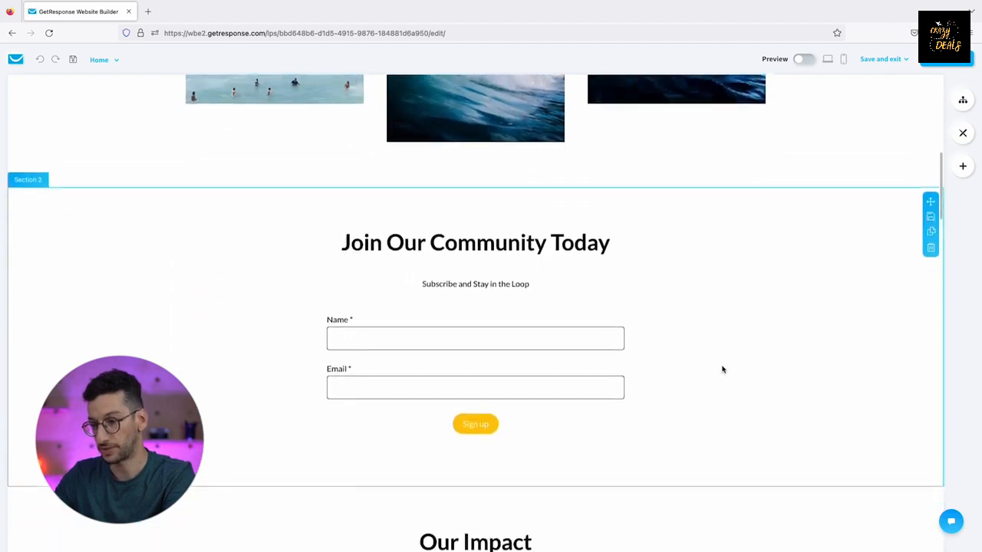
Enable background media for the "Join Our Community Today" section and open the image library to add an image
click(856, 313)
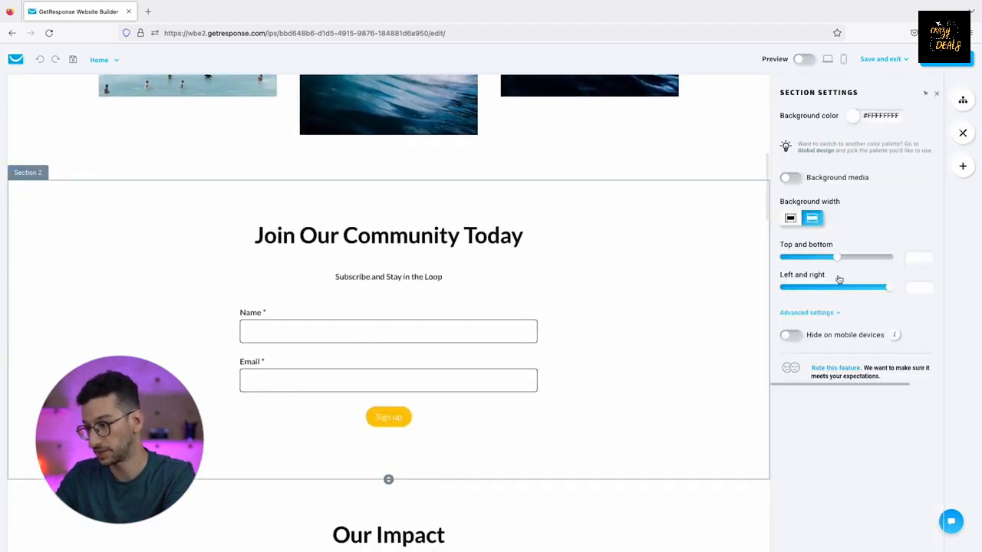
click(790, 179)
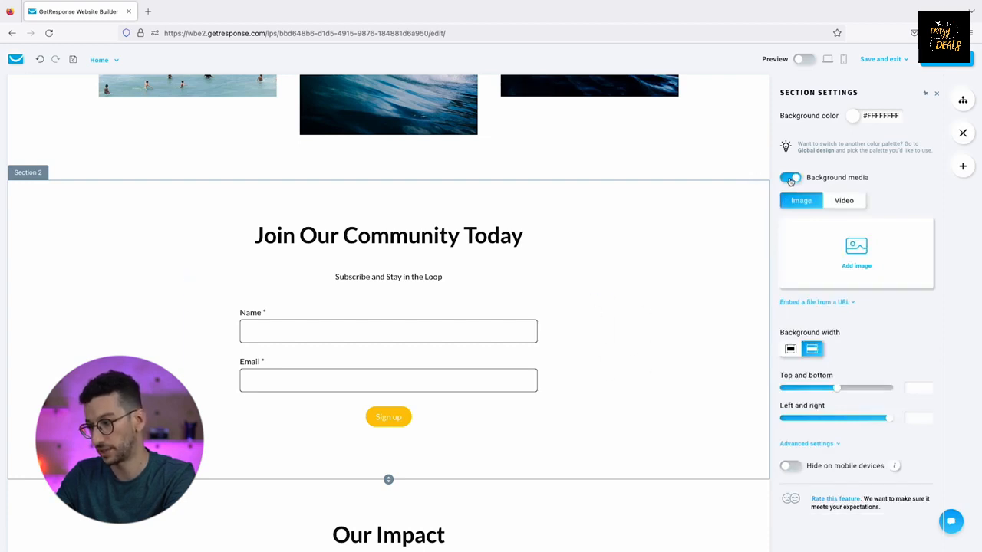
click(854, 265)
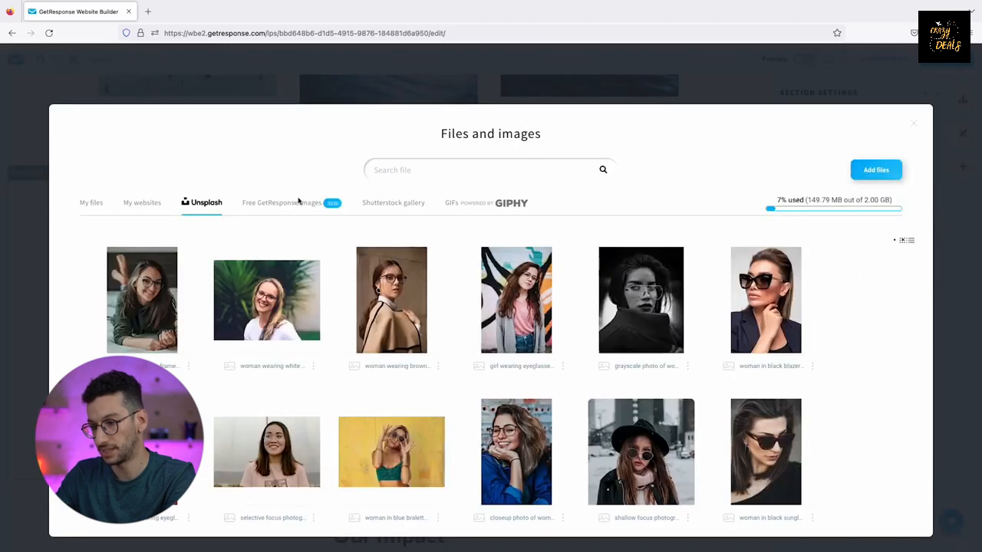
Search the Unsplash image library for "background beach"
click(411, 172)
scroll(291, 286, down, 15)
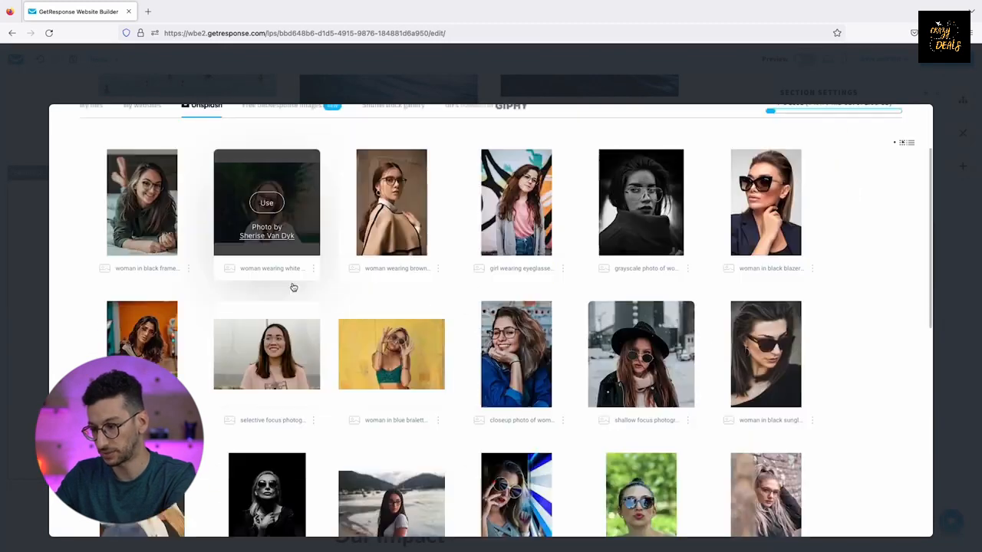
scroll(293, 287, up, 15)
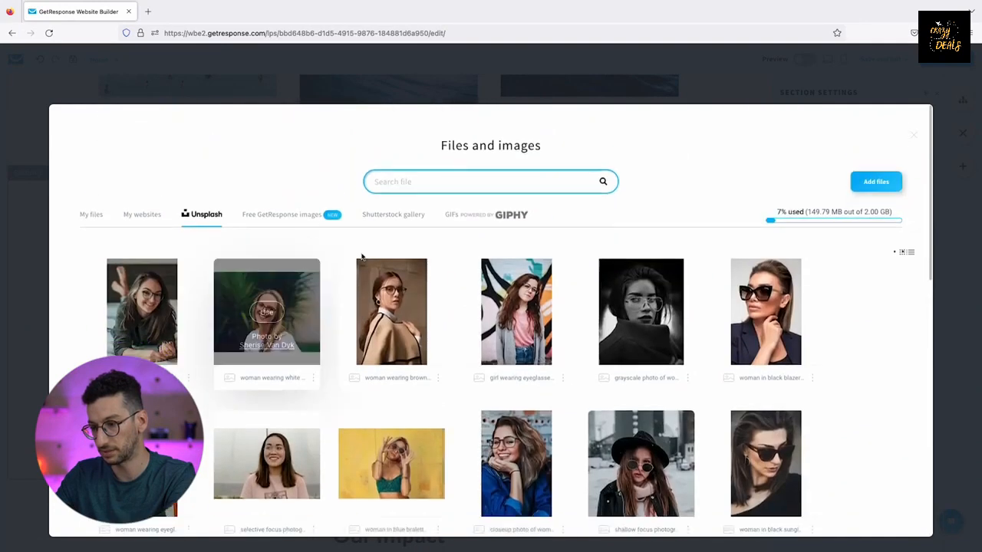
text(background beach)
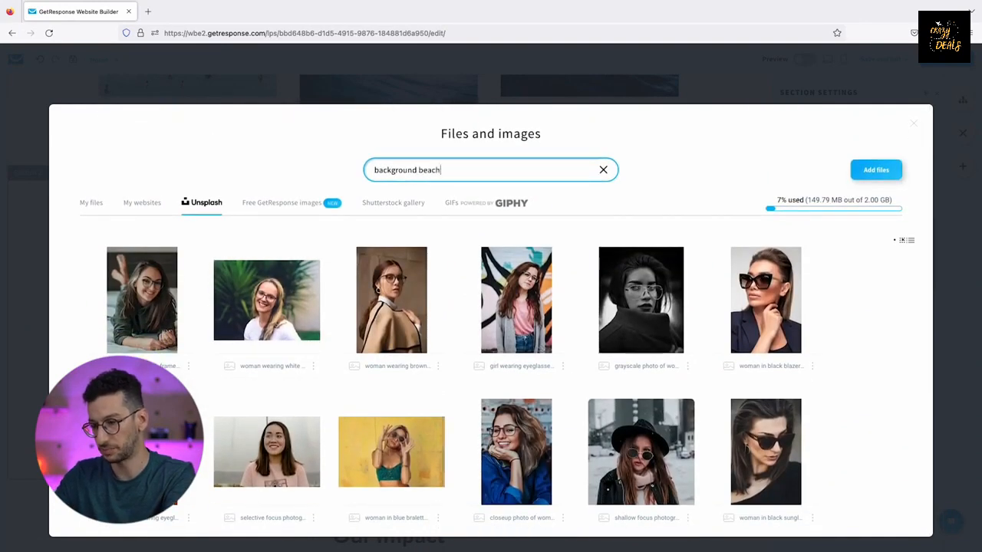
key(Return)
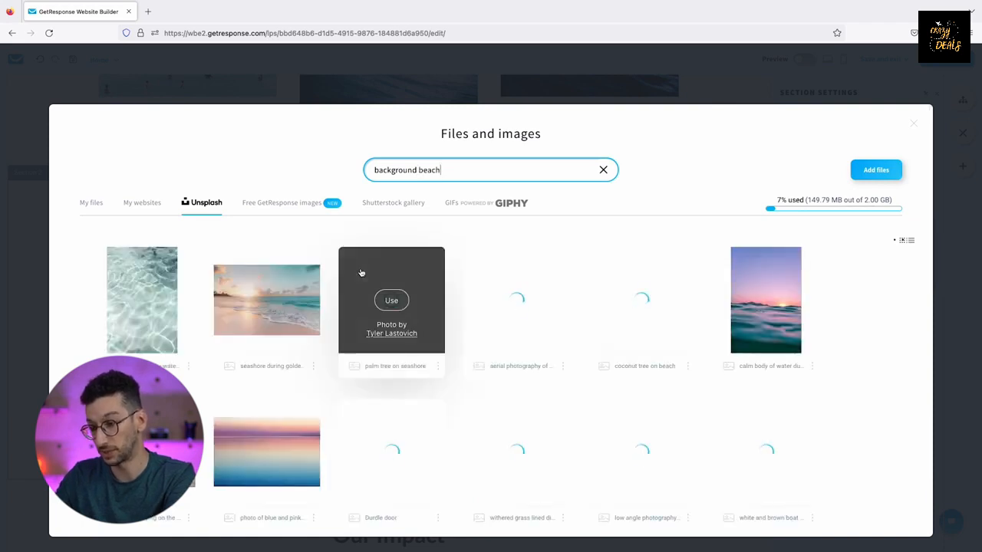
Choose the aerial photo of two people walking on pale sand by the waves as the signup section's background
scroll(336, 292, down, 10)
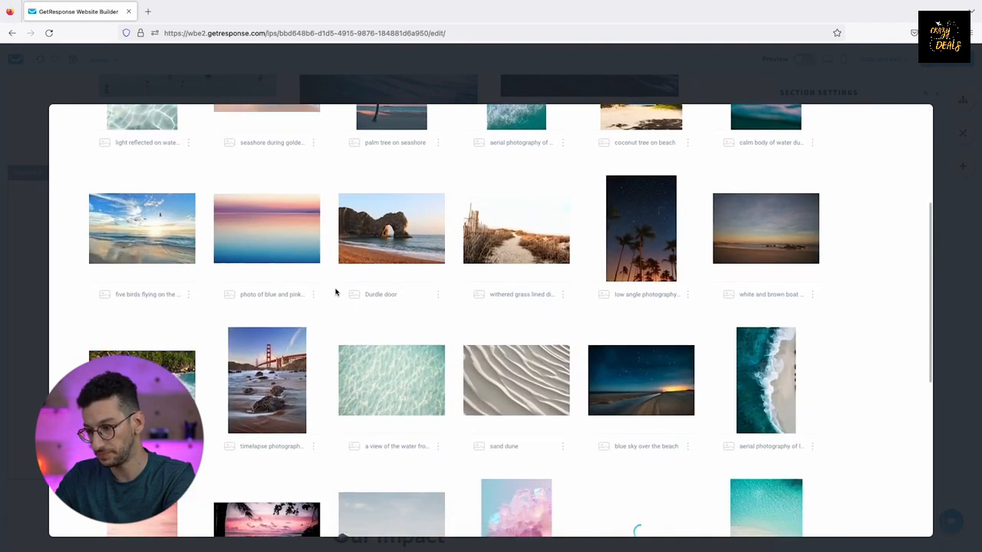
scroll(335, 291, down, 3)
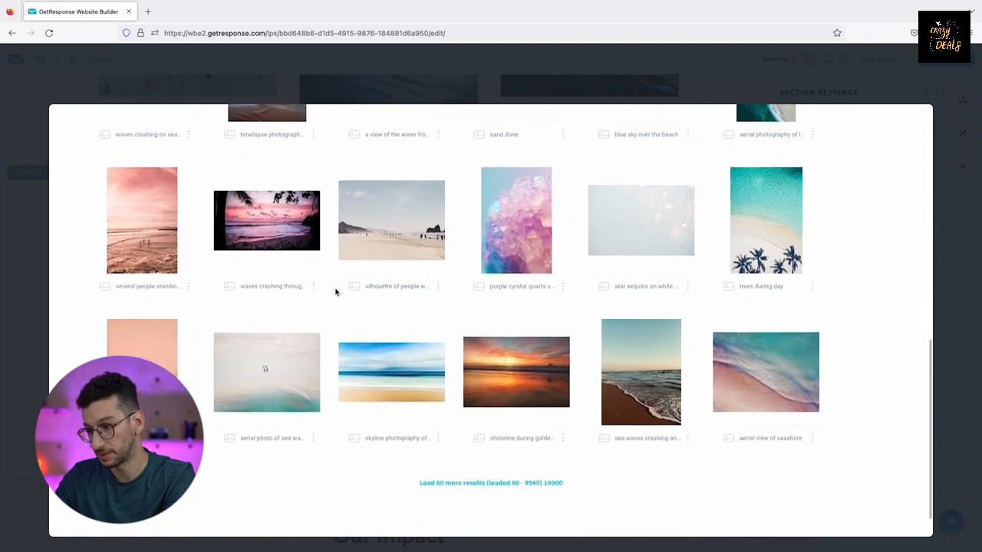
mouse_move(379, 350)
scroll(379, 350, up, 1)
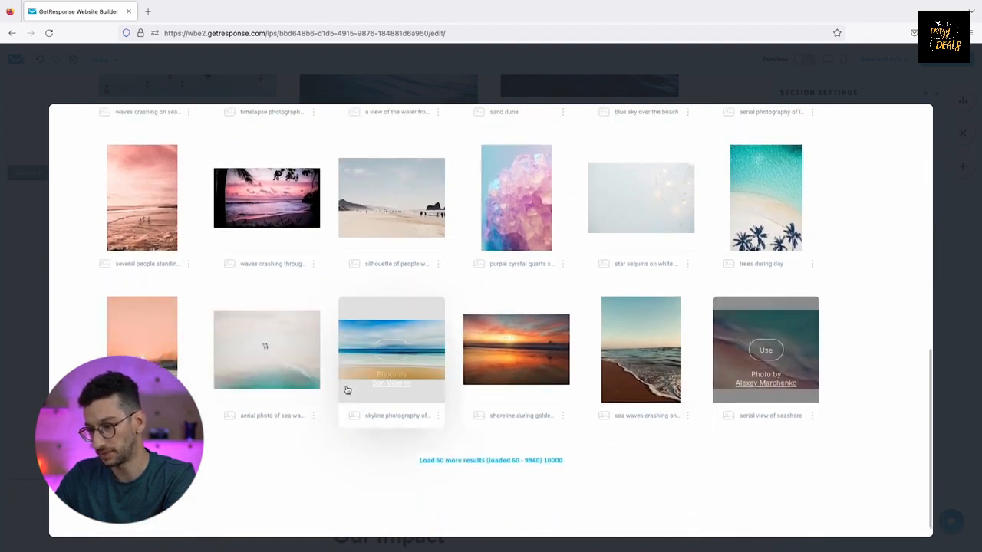
click(266, 349)
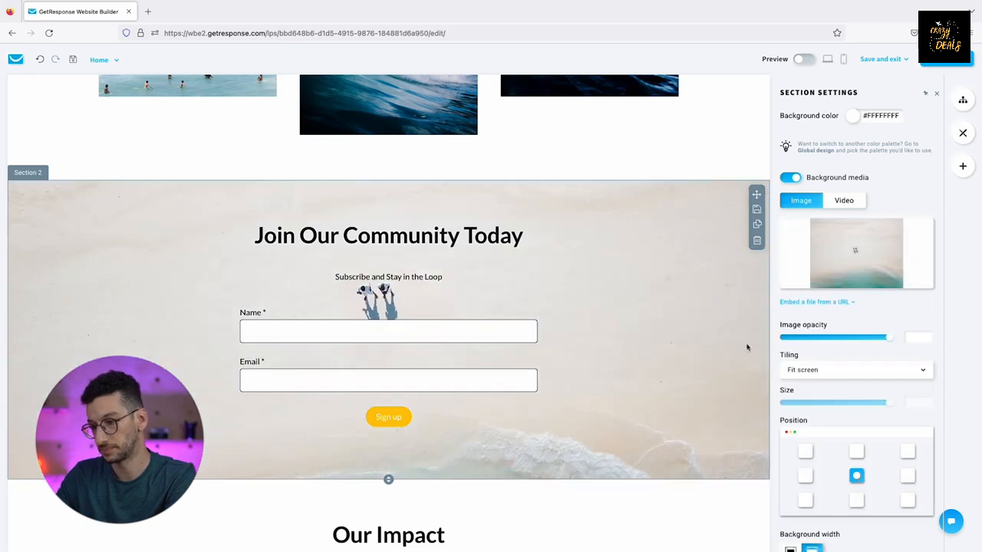
Give the "Join Our Community Today" heading text the theme's yellow background color
triple_click(351, 236)
click(177, 283)
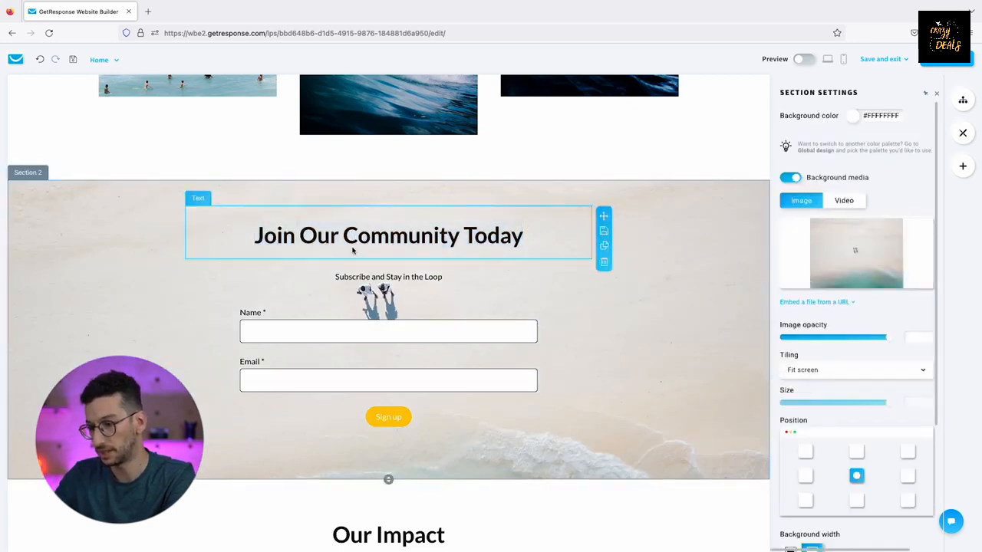
triple_click(355, 240)
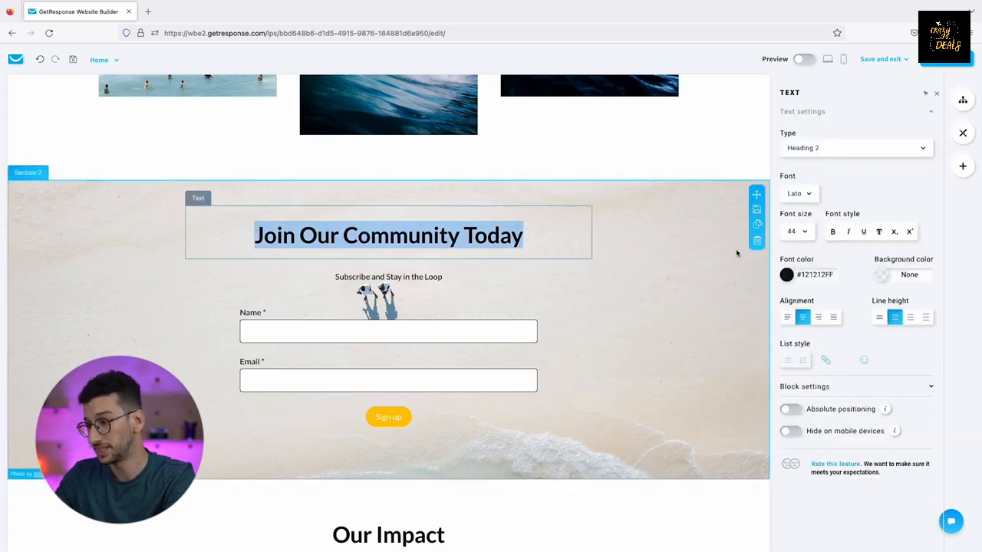
click(882, 279)
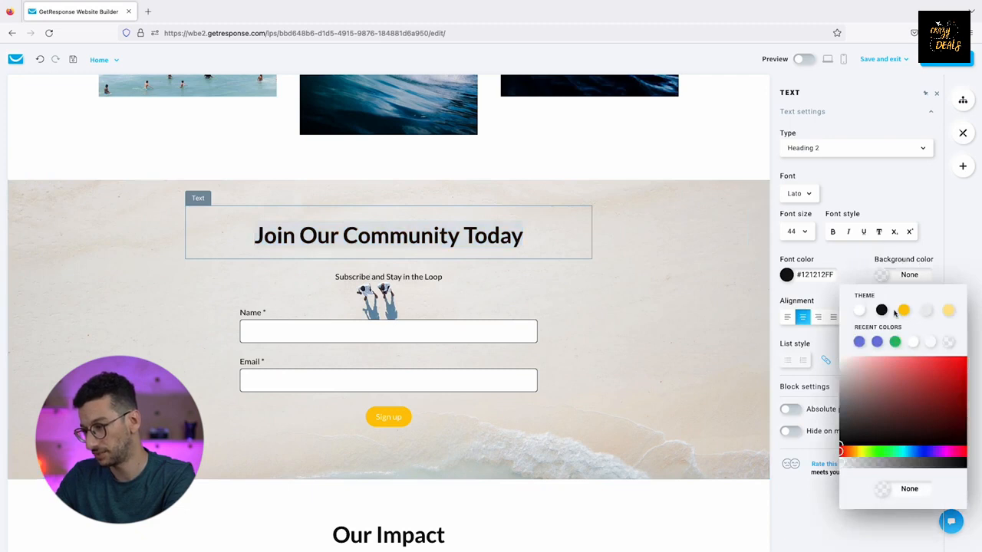
click(904, 310)
click(591, 313)
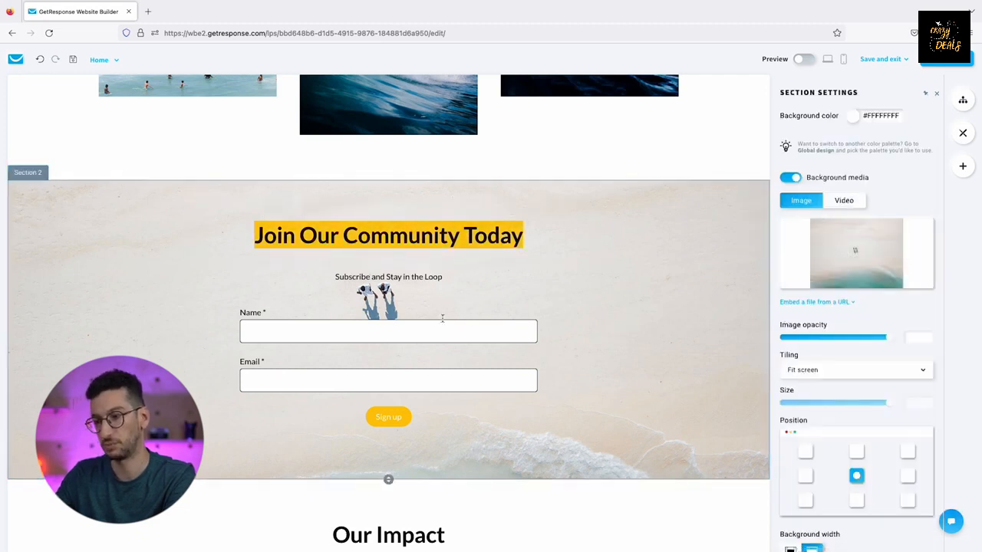
Set the signup form's "Sign up" button to size L with a font size of 28
scroll(477, 317, down, 1)
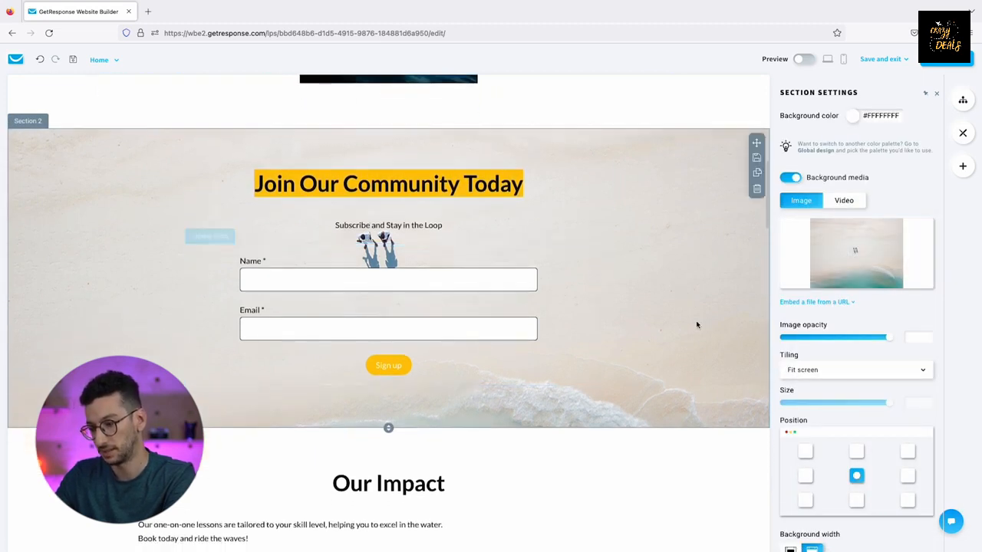
click(439, 355)
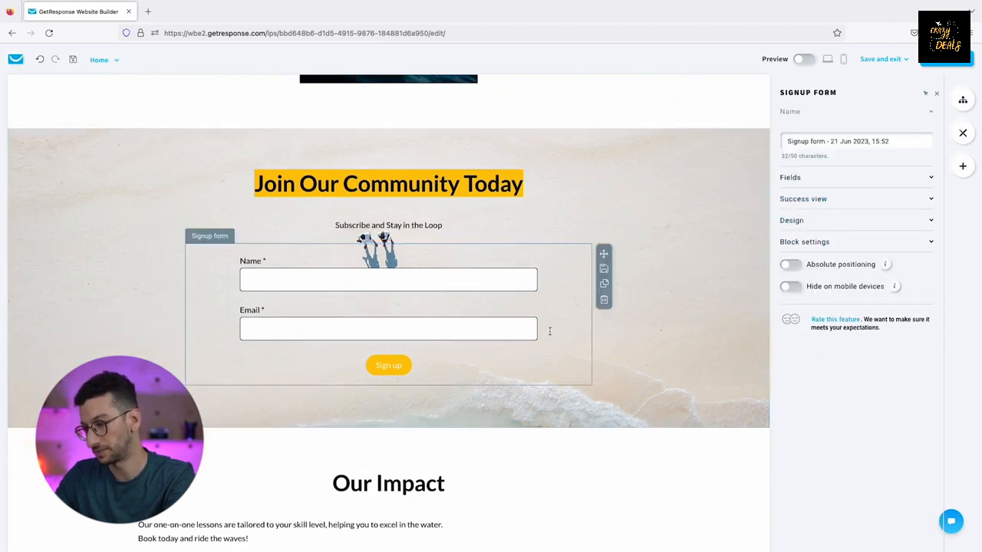
click(818, 223)
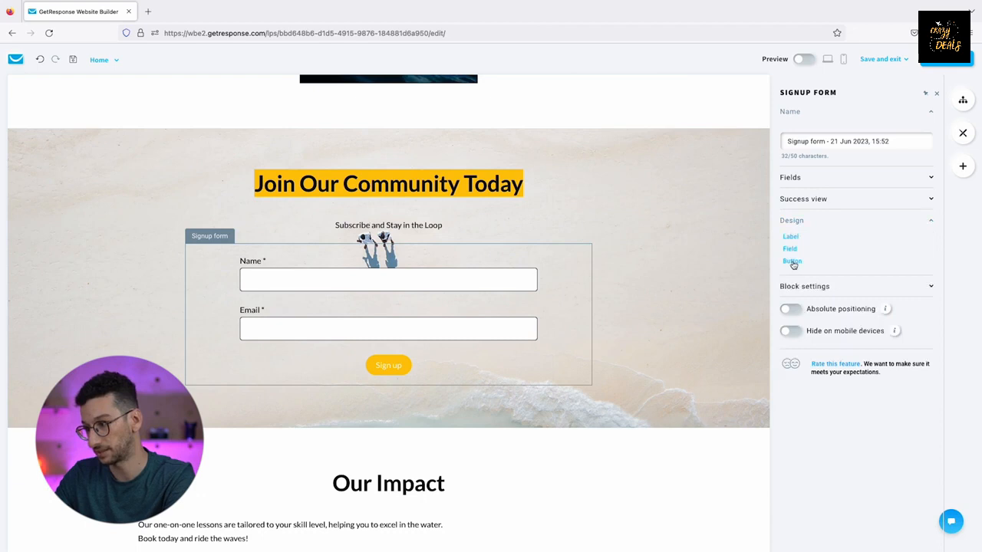
click(793, 262)
click(835, 286)
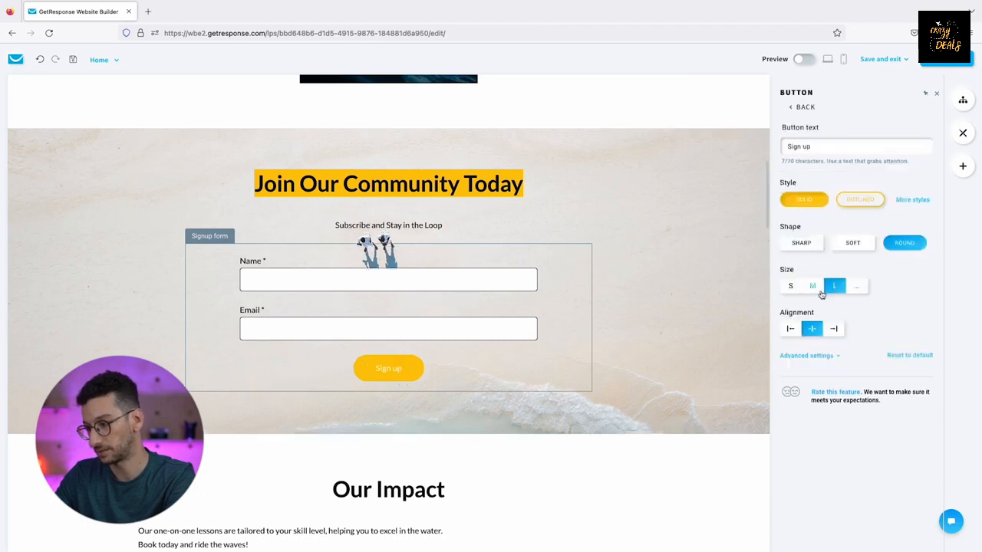
click(800, 356)
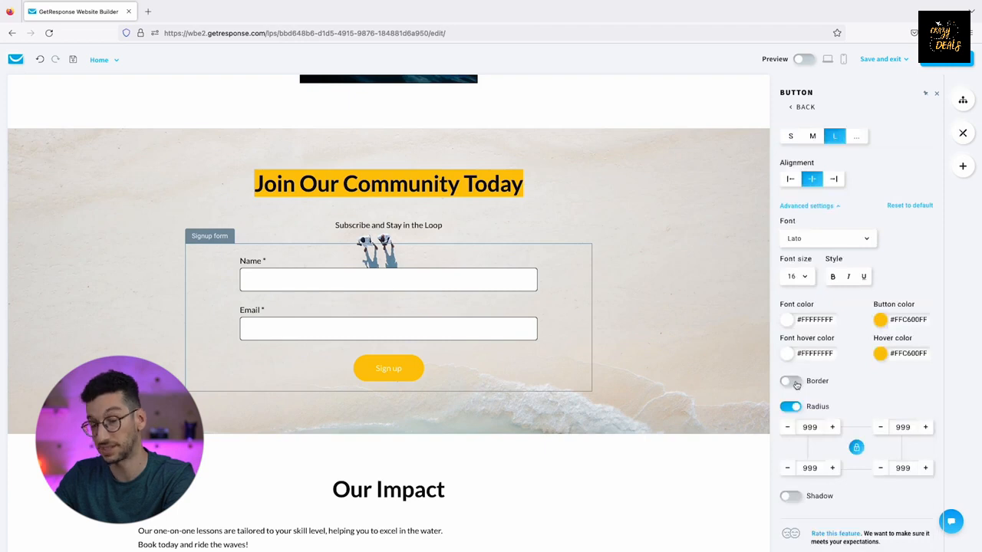
click(807, 280)
scroll(806, 448, down, 1)
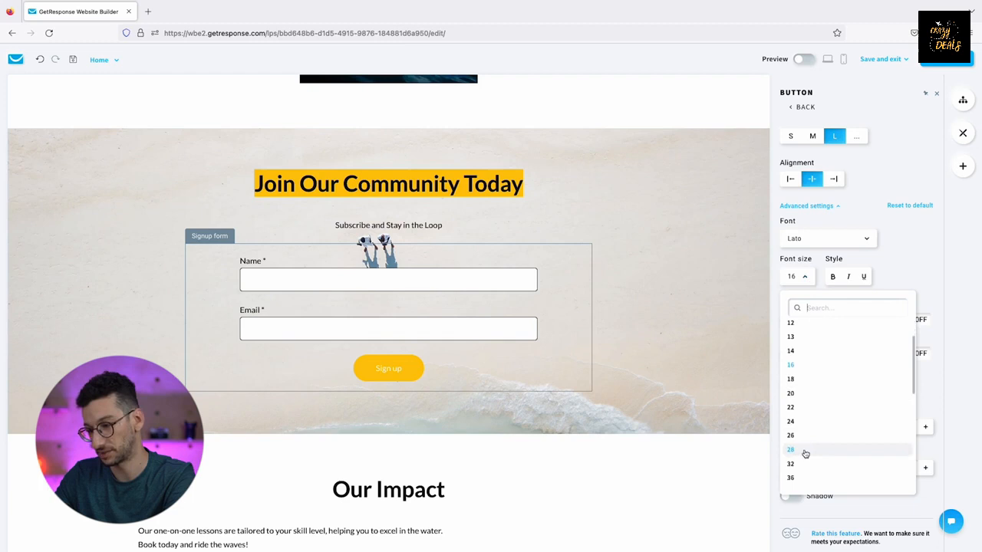
click(791, 451)
click(671, 350)
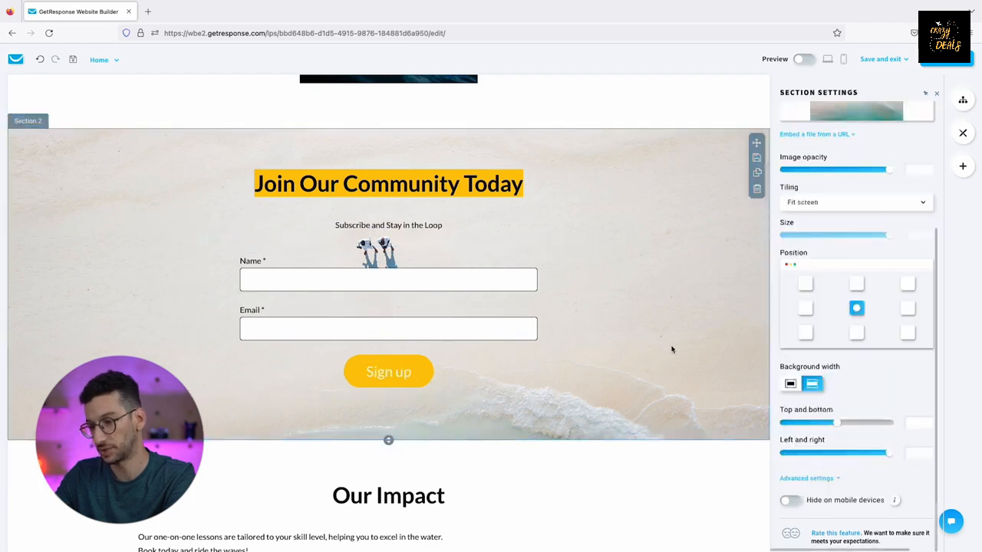
Center the two-line paragraph under "Our Impact" and set its font size to 20
scroll(664, 307, up, 8)
scroll(664, 307, down, 4)
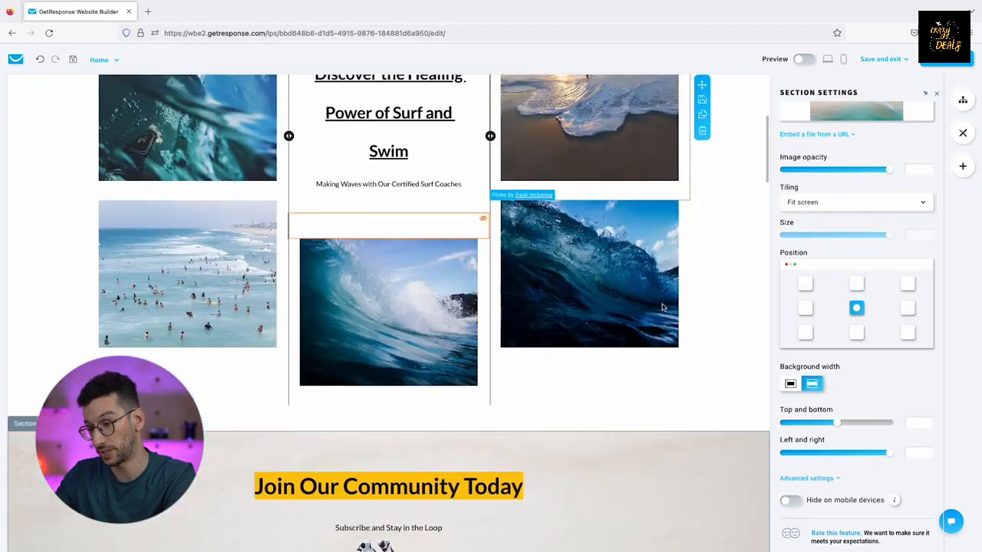
scroll(664, 307, down, 4)
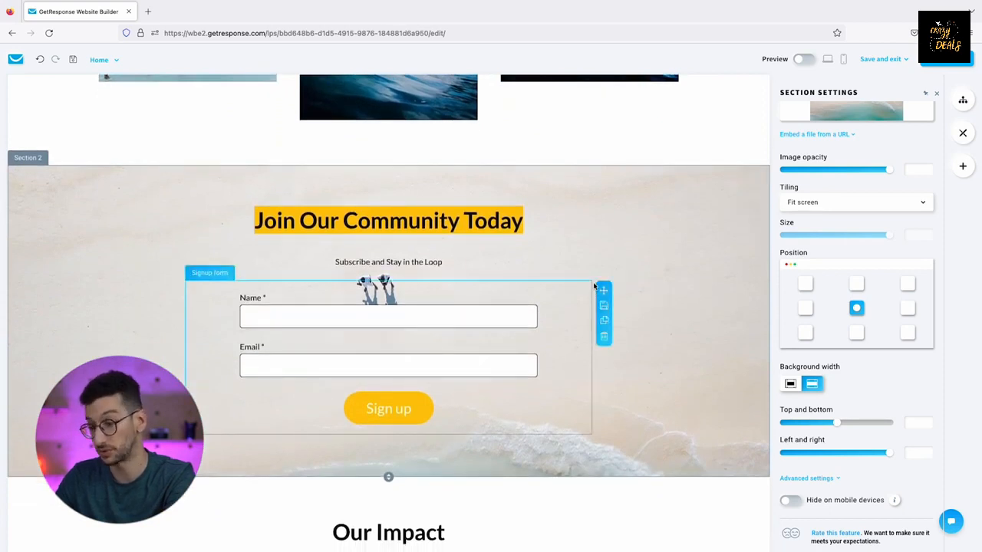
scroll(594, 285, down, 5)
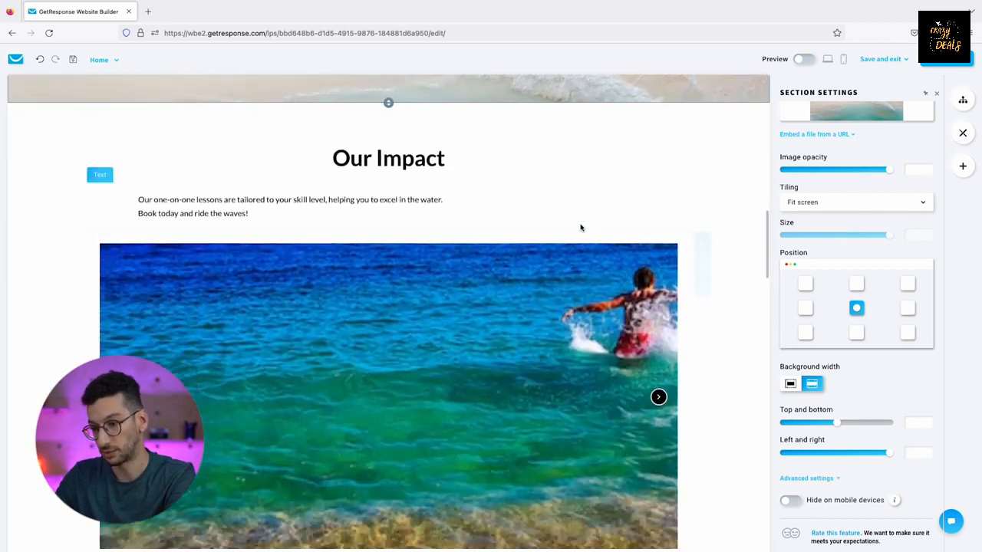
triple_click(397, 210)
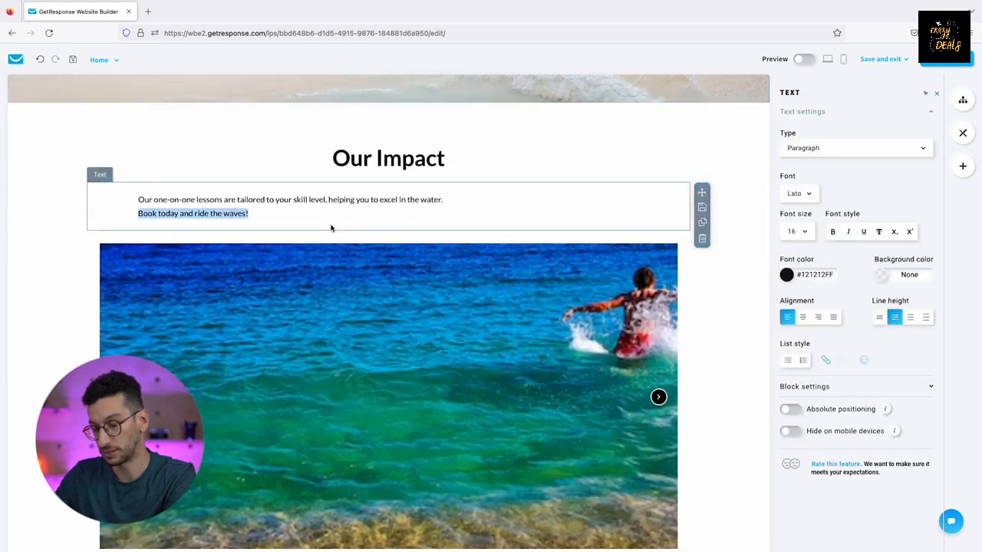
drag(266, 215, 147, 199)
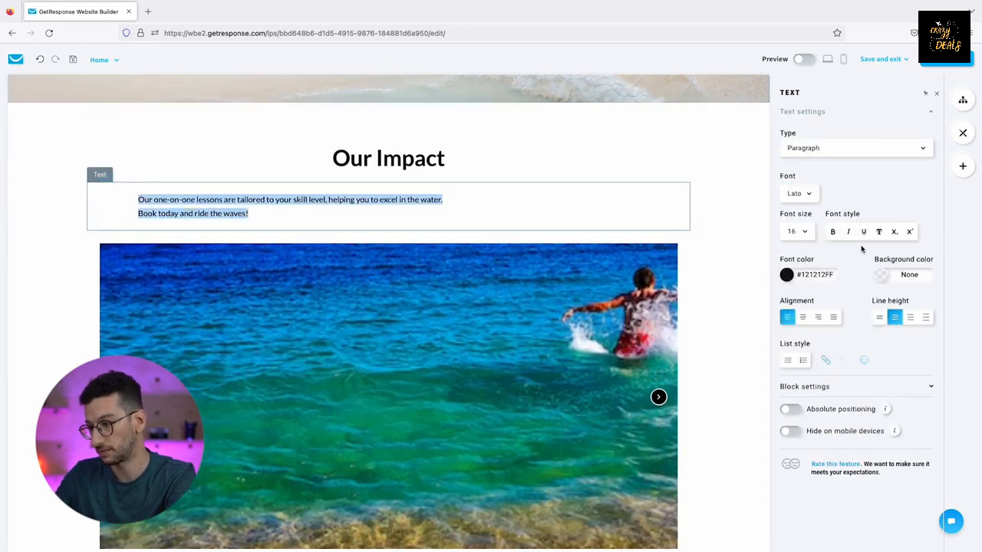
click(804, 318)
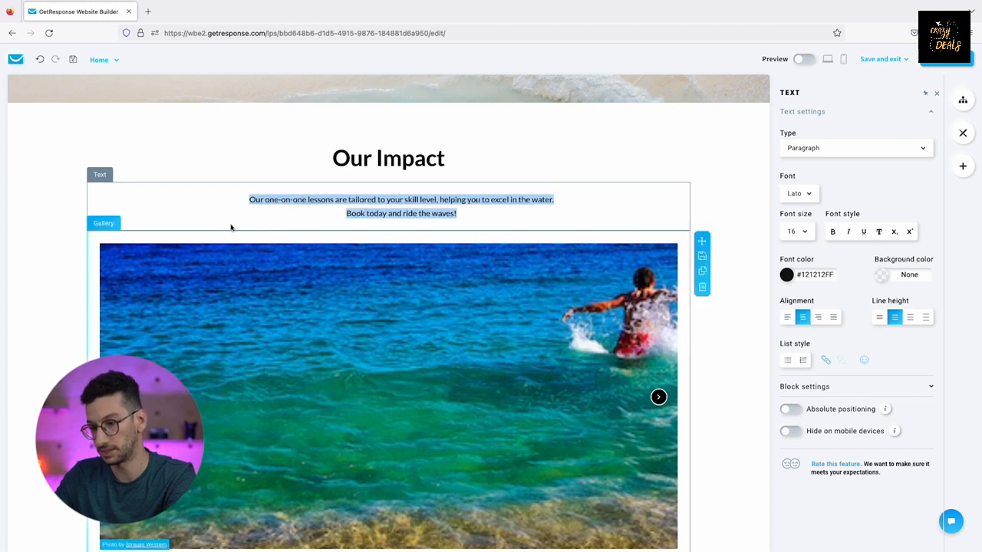
click(796, 236)
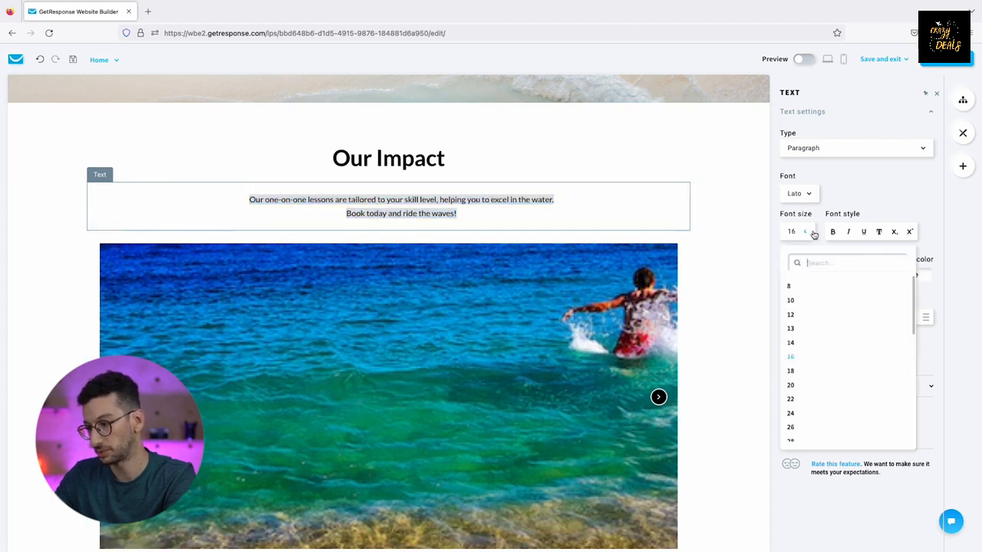
click(802, 386)
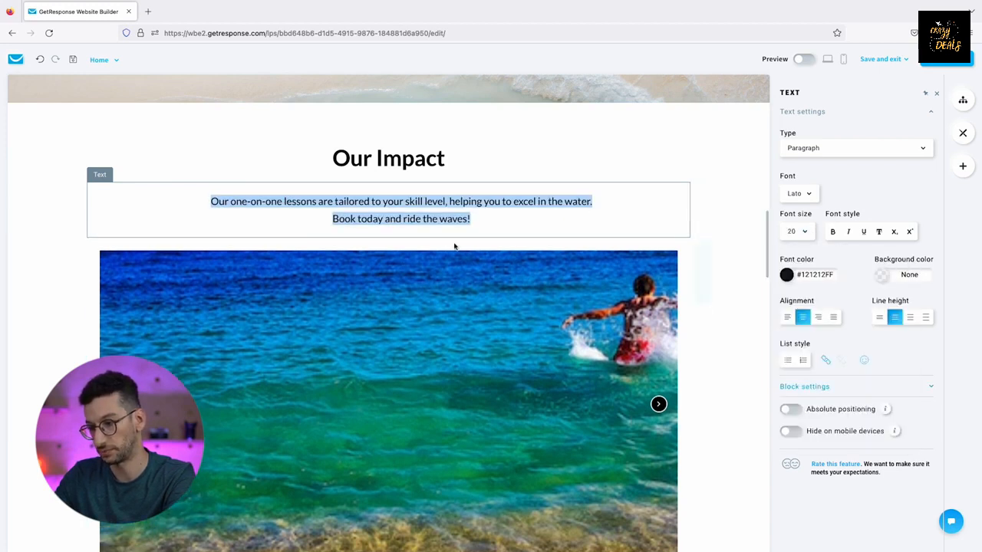
Select the gallery under "Our Impact" and expand Image #2 and Image #3 to inspect its slideshow pictures
click(351, 276)
scroll(351, 276, down, 3)
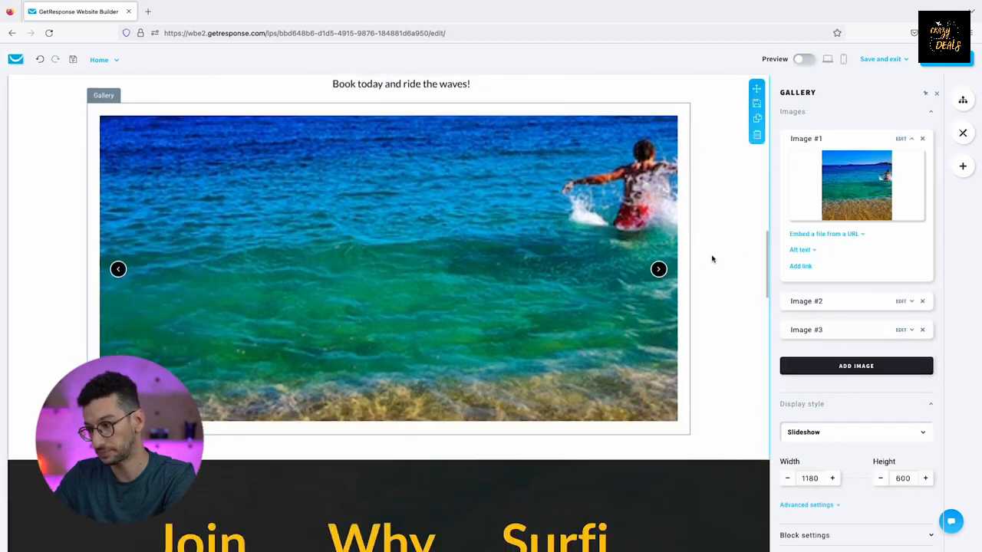
mouse_move(906, 182)
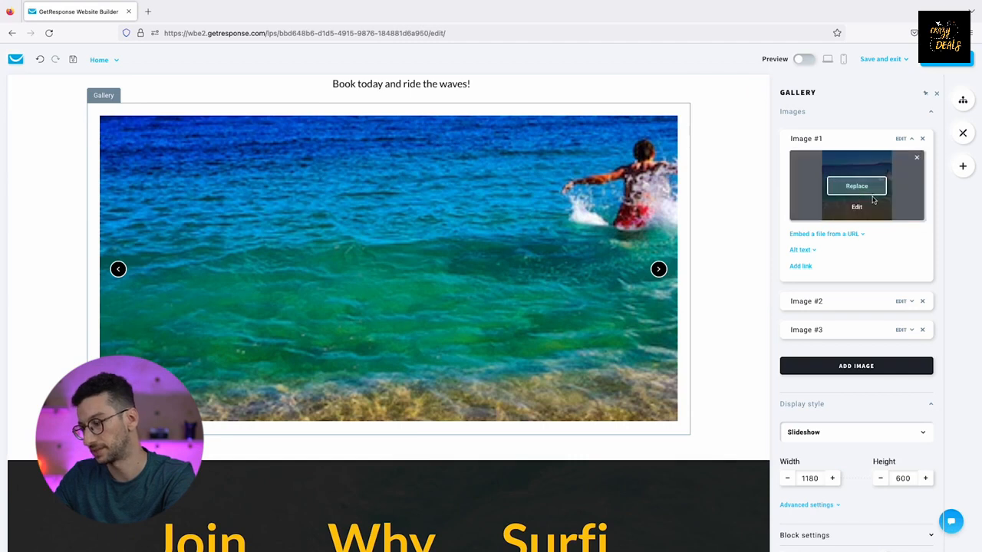
scroll(806, 276, down, 1)
click(847, 274)
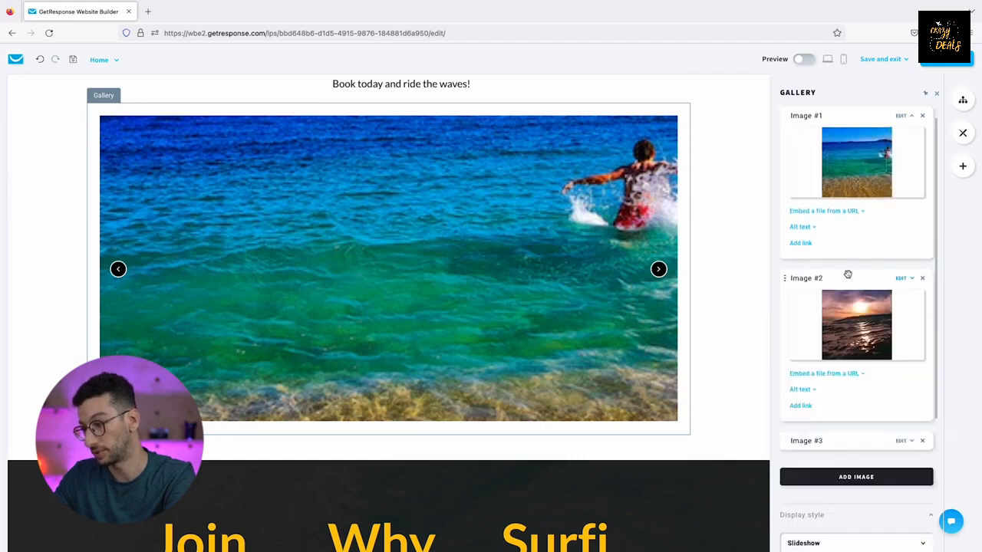
click(820, 443)
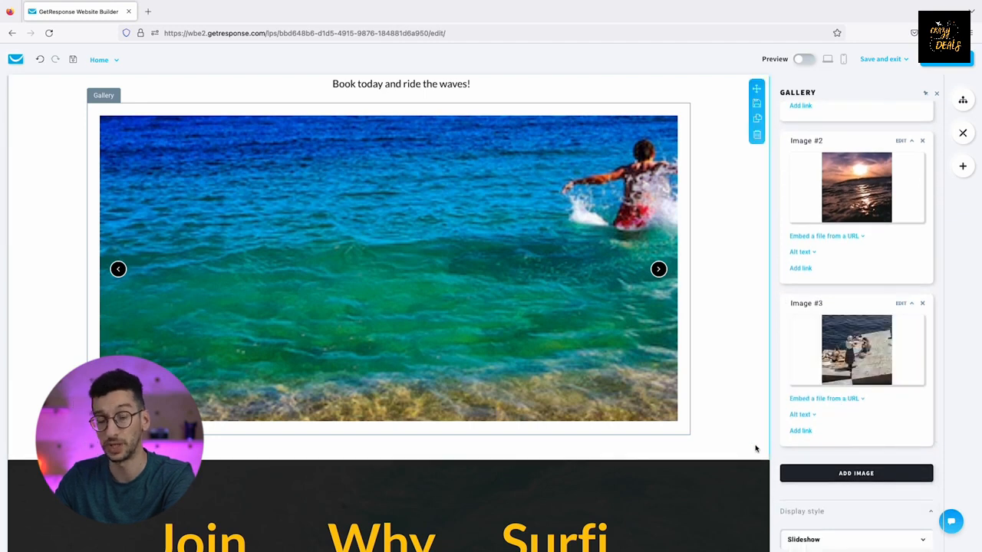
Set the font size of the "Join Our Newsletter and Unlock the Secrets of Surfing" heading to 36
scroll(226, 363, down, 4)
click(226, 336)
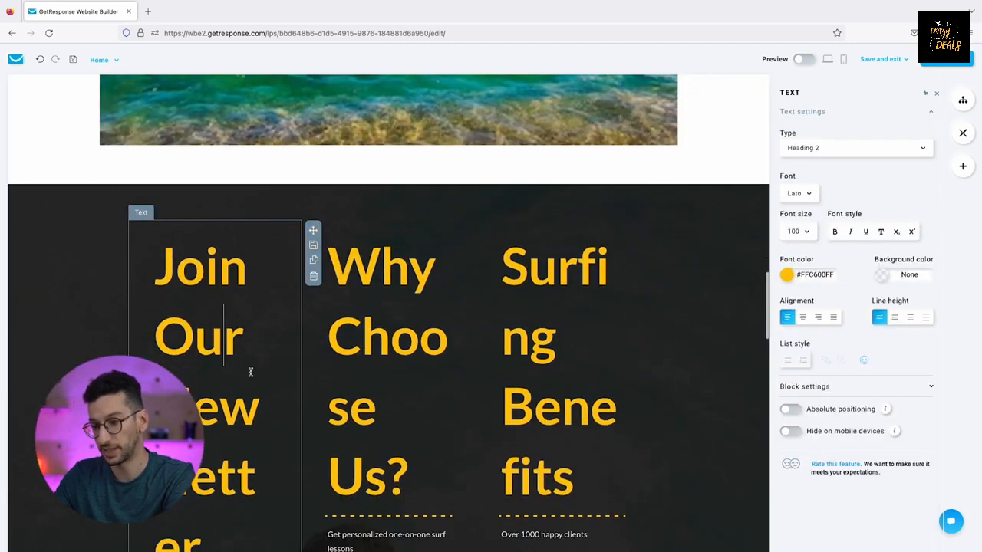
scroll(260, 360, down, 7)
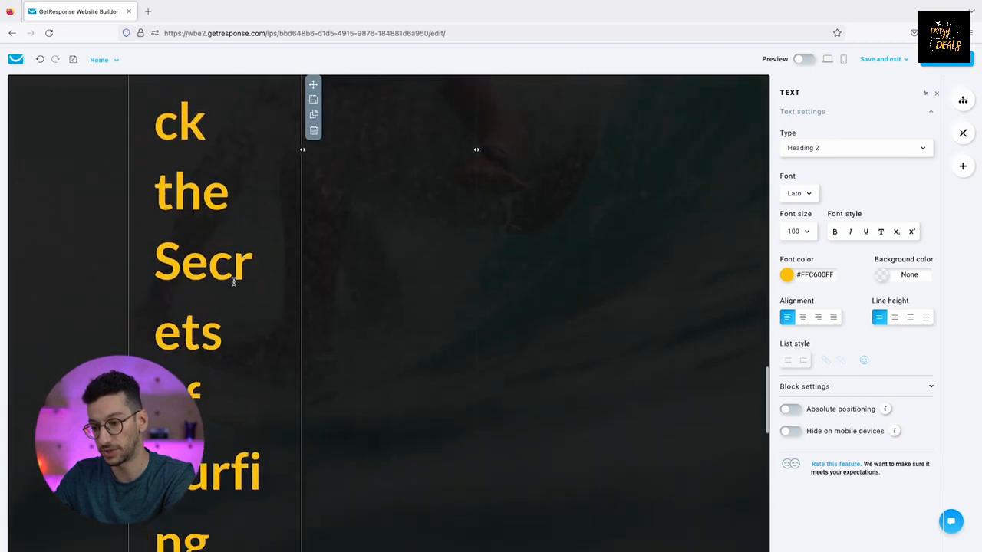
scroll(234, 282, up, 8)
click(212, 386)
triple_click(214, 385)
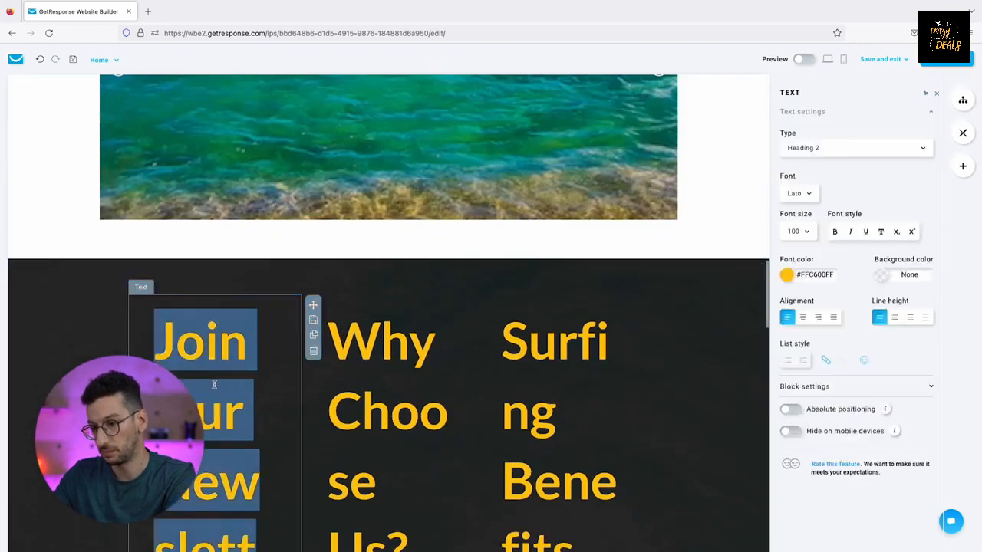
click(808, 233)
scroll(806, 326, up, 3)
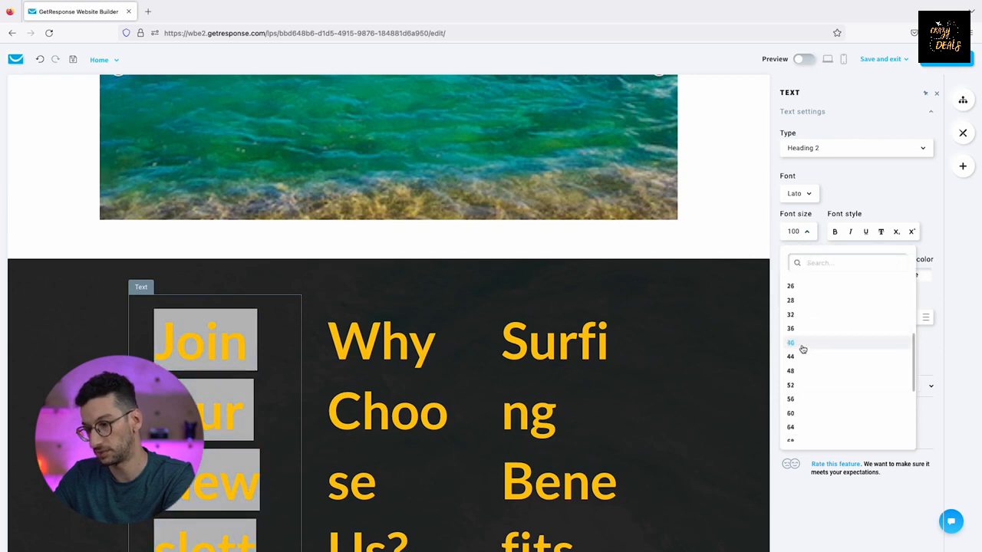
click(802, 345)
scroll(249, 428, down, 1)
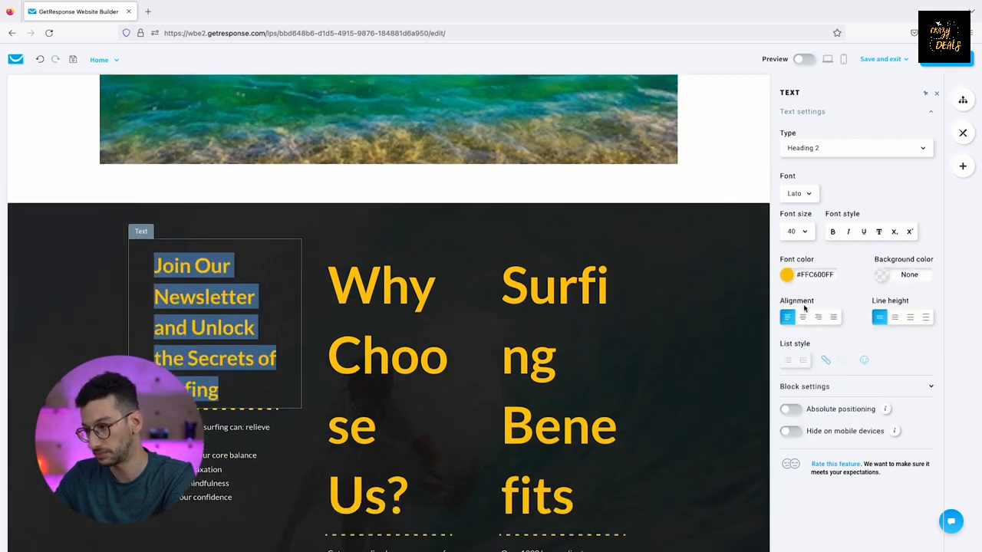
click(805, 232)
click(800, 422)
Set the font size of the "Why Choose Us?" and "Surfing Benefits" headings to 36
triple_click(390, 357)
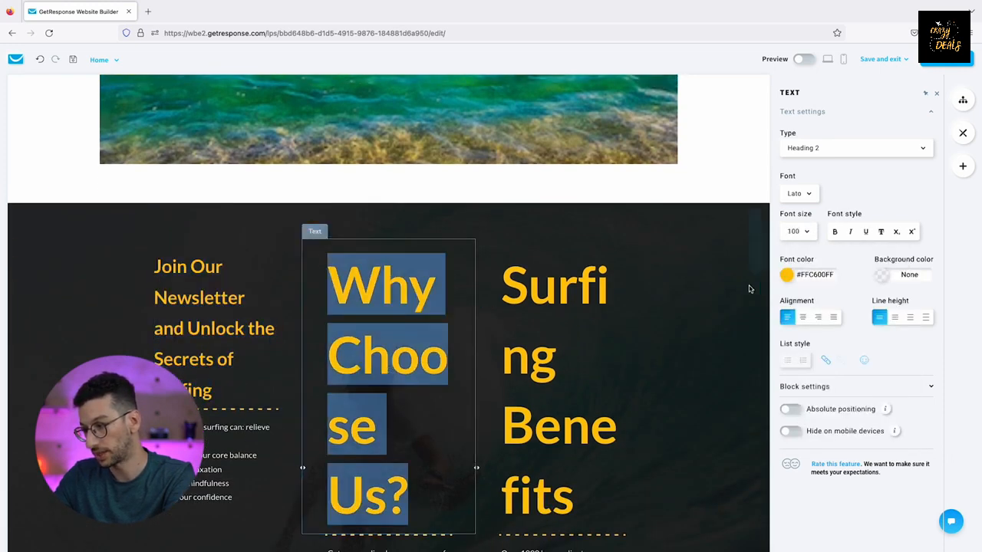
click(803, 232)
scroll(816, 307, up, 3)
click(805, 304)
triple_click(541, 354)
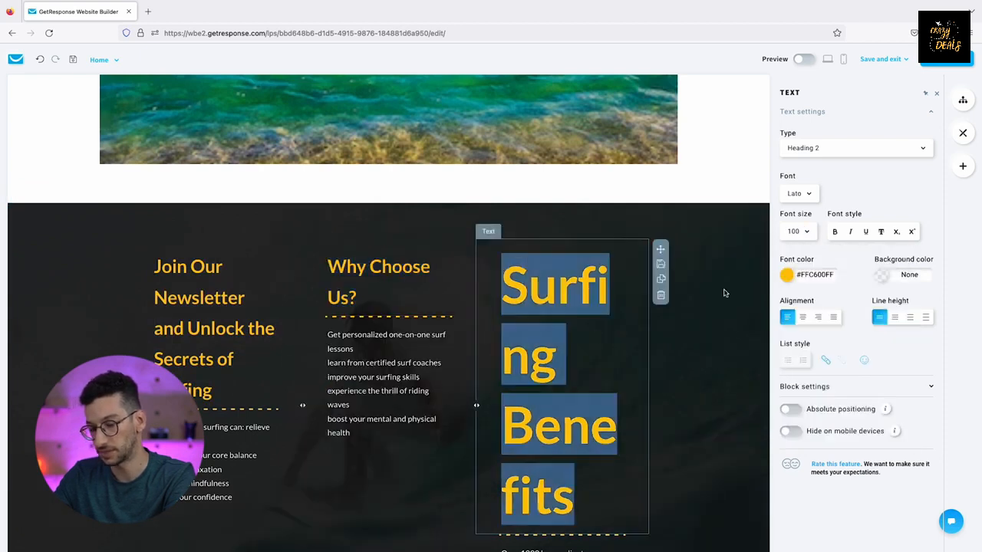
click(803, 233)
click(811, 347)
click(528, 428)
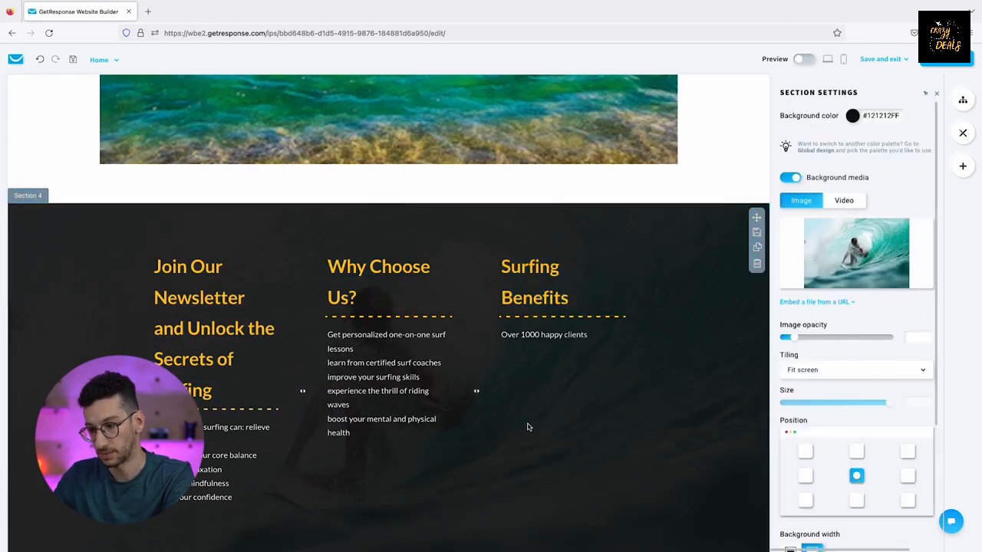
Shorten the first column's heading to "Join Our Newsletter" by deleting "and Unlock the Secrets of Surfing"
scroll(397, 436, down, 1)
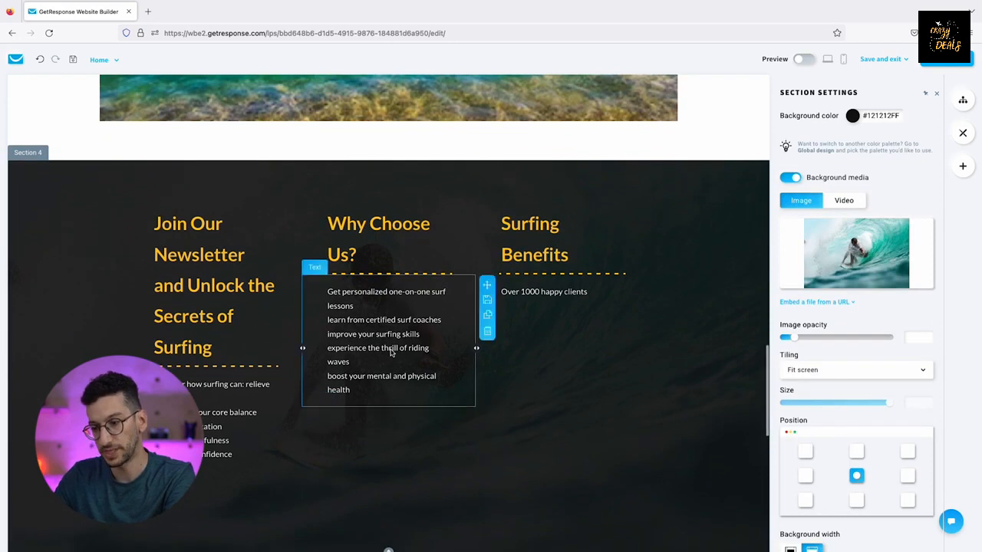
click(235, 351)
drag(236, 350, 158, 292)
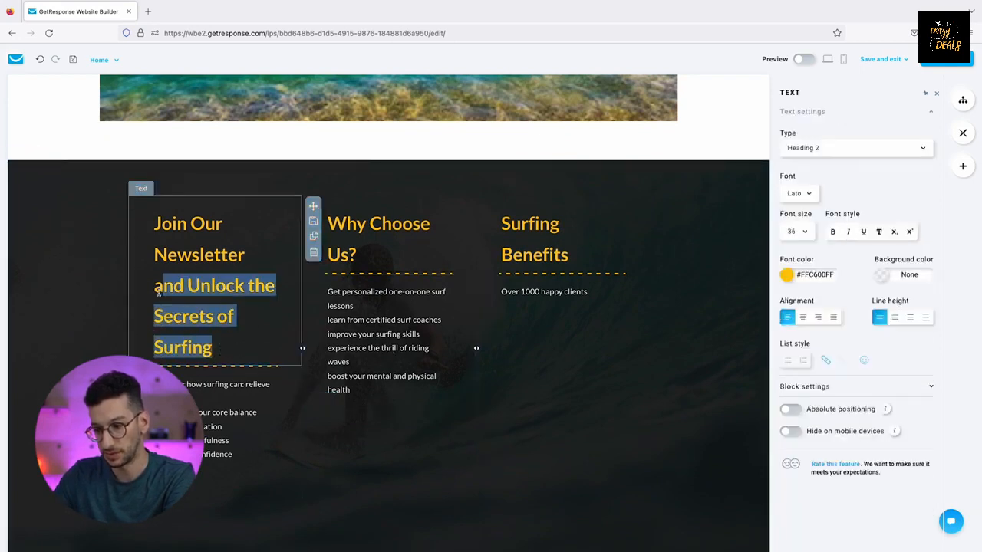
key(BackSpace)
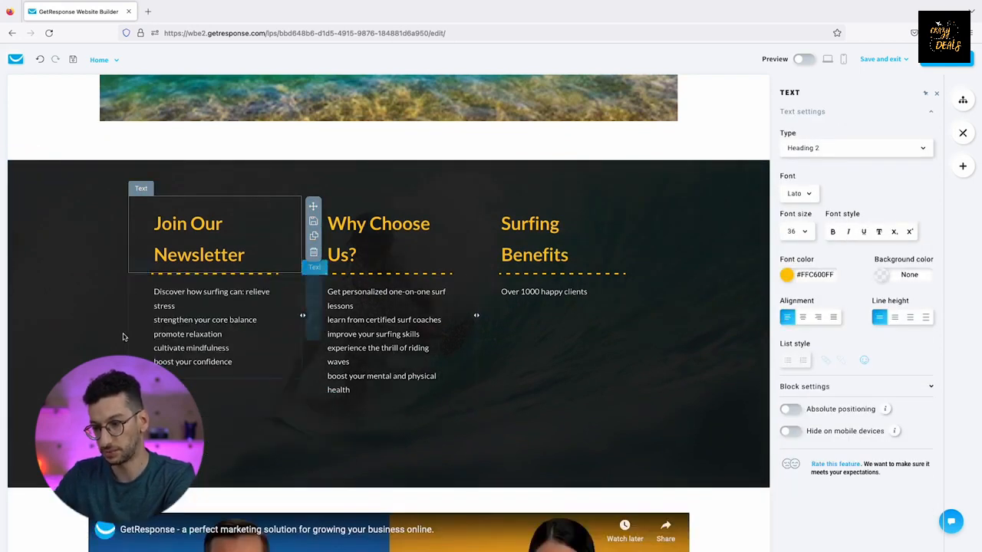
click(90, 345)
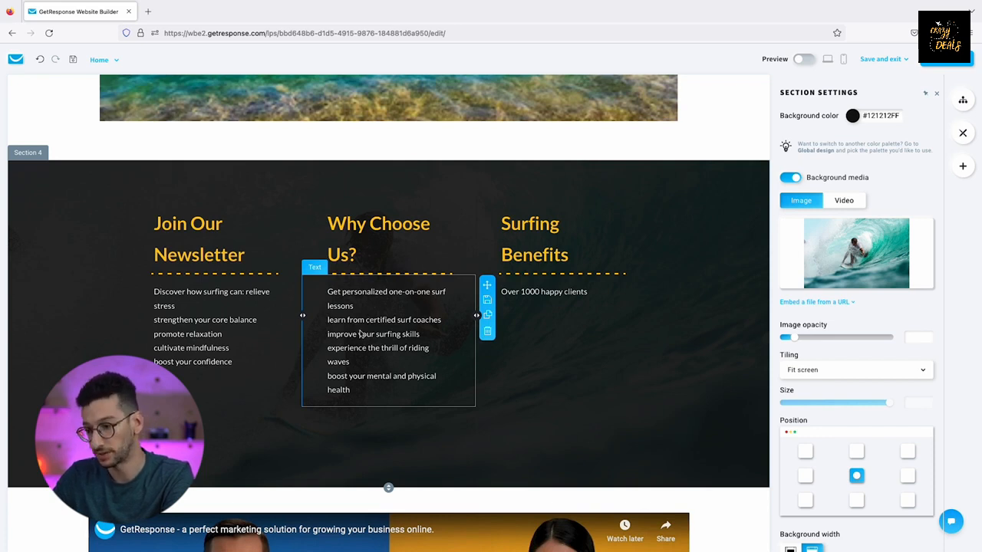
Center the paragraph text under the "Why Choose Us?", "Join Our Newsletter" and "Surfing Benefits" headings
click(402, 361)
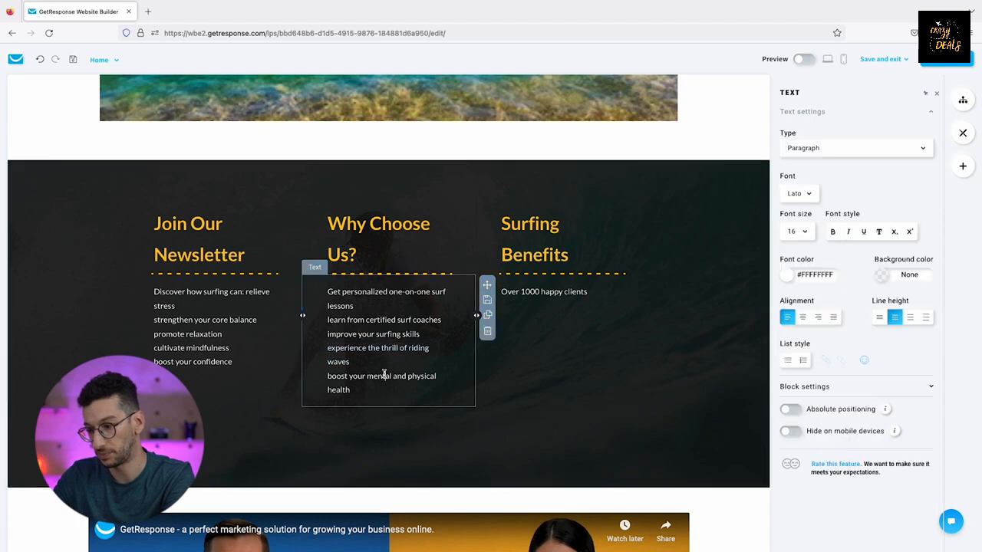
drag(360, 388, 325, 290)
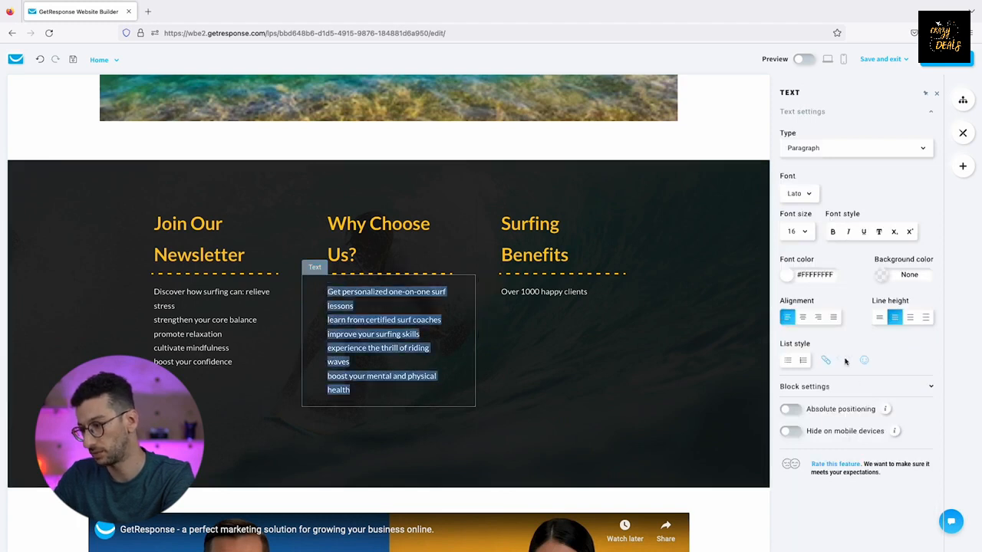
click(803, 317)
drag(154, 348, 152, 290)
click(254, 349)
click(802, 316)
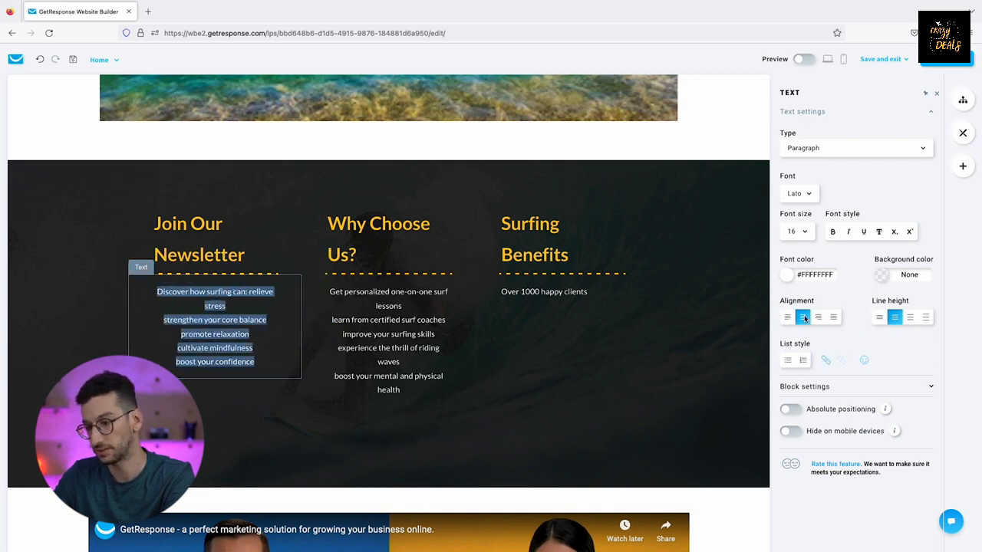
click(509, 366)
triple_click(552, 297)
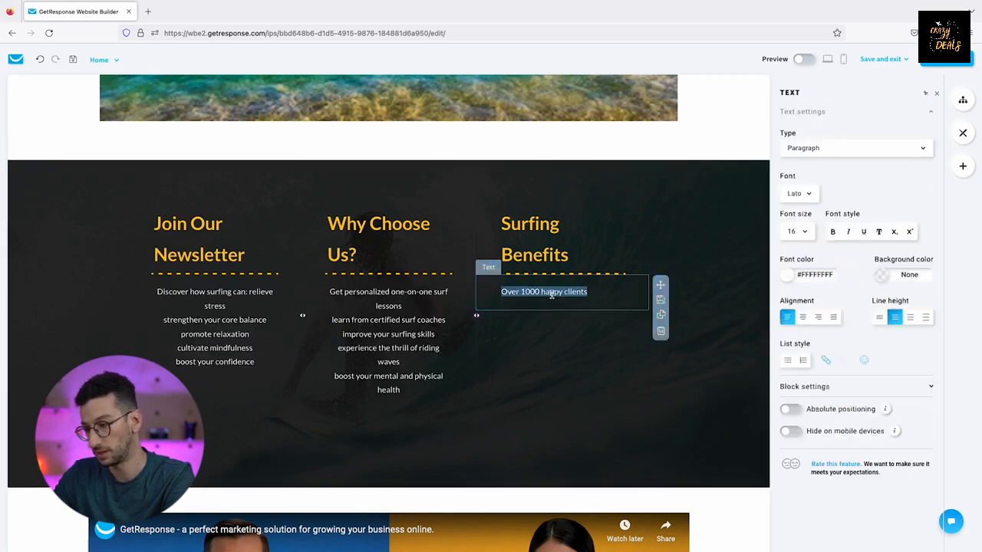
click(804, 317)
click(513, 405)
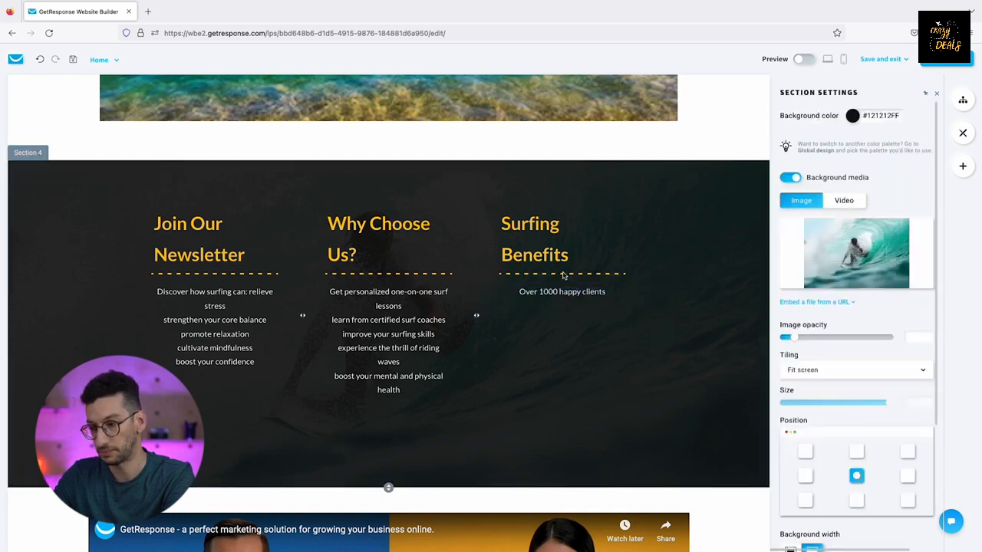
Center the "Surfing Benefits", "Why Choose Us?" and "Join Our Newsletter" headings in the dark section
click(571, 254)
triple_click(571, 254)
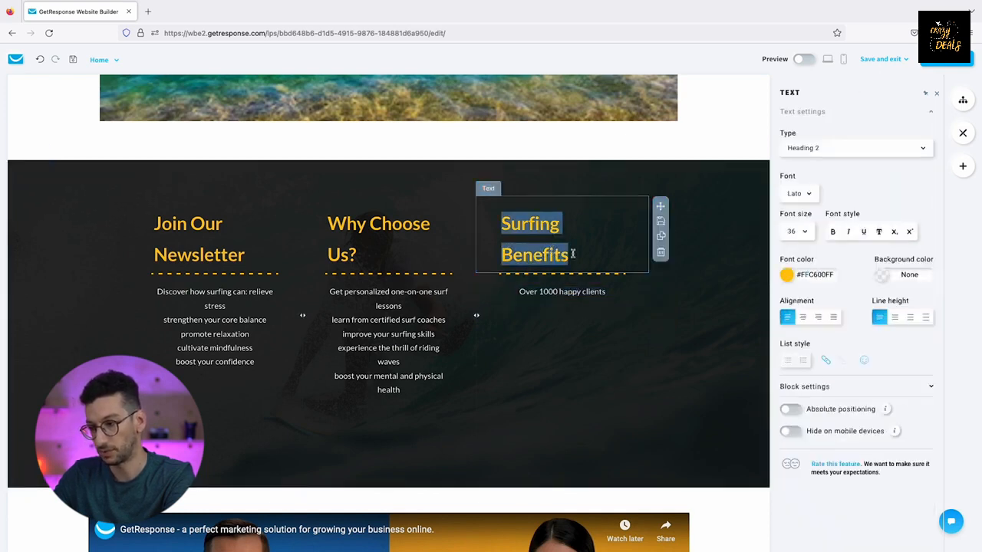
click(803, 317)
click(342, 236)
triple_click(343, 235)
click(803, 317)
click(201, 254)
double_click(200, 254)
triple_click(199, 250)
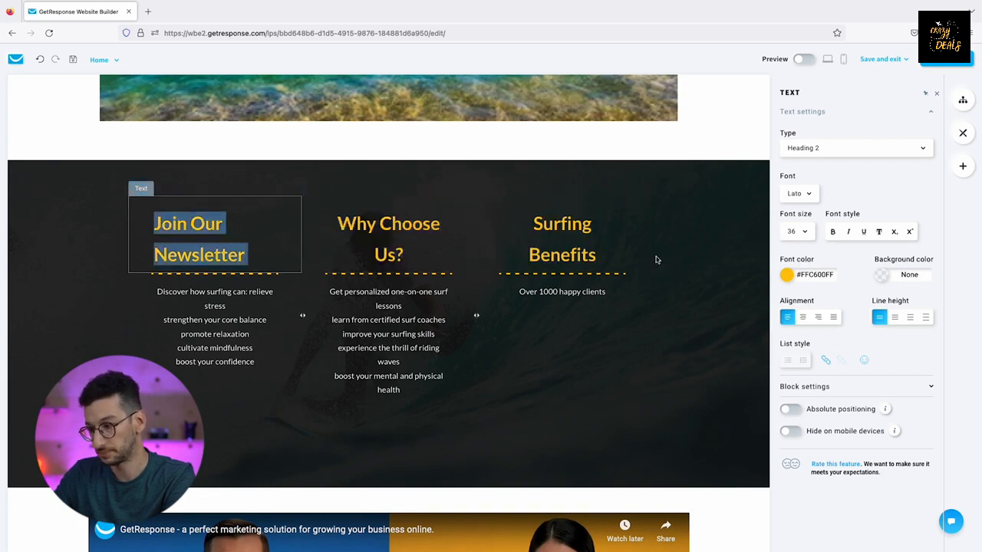
click(802, 317)
scroll(476, 341, down, 1)
click(476, 341)
Preview the whole landing page in desktop view, including the gallery slideshow, the three-column section and the video
scroll(487, 314, down, 4)
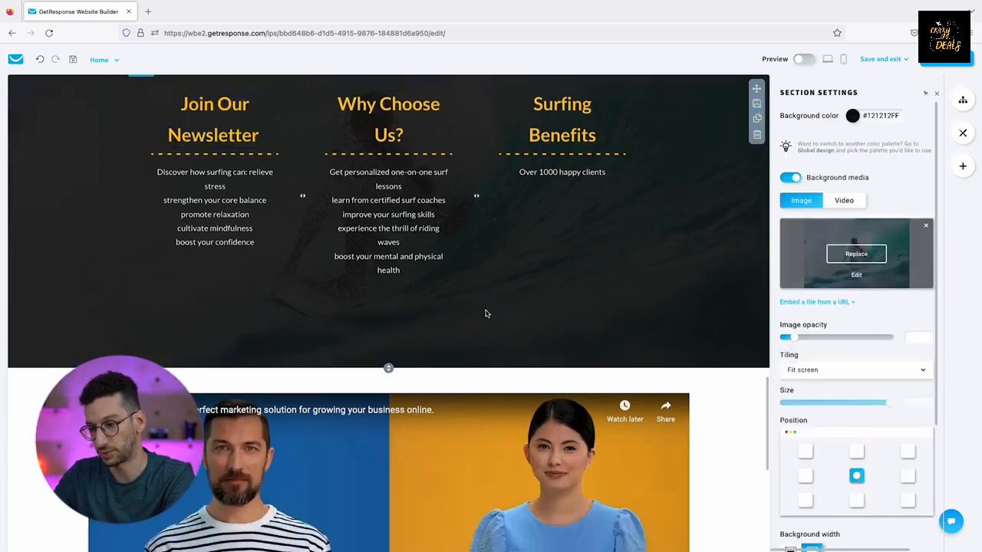
scroll(500, 355, down, 2)
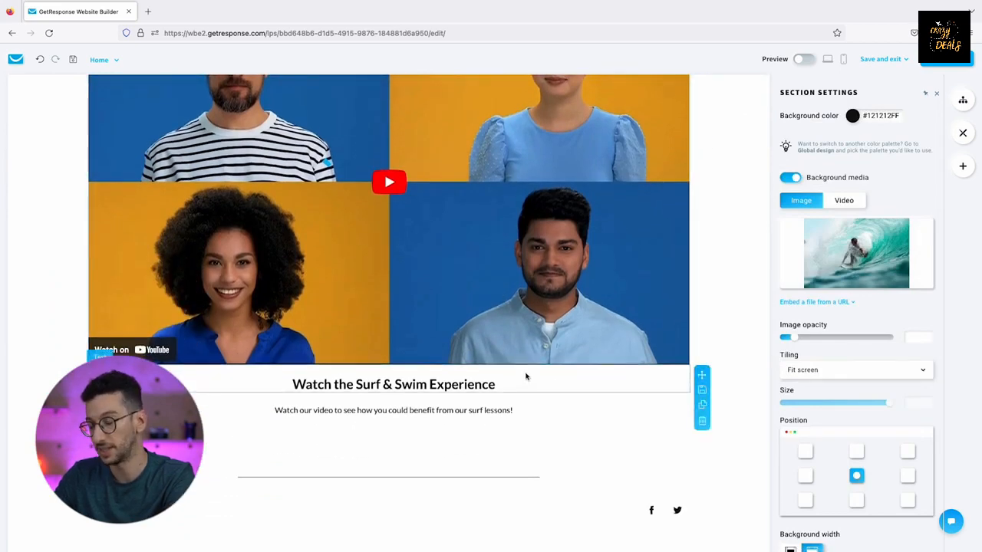
scroll(527, 376, up, 20)
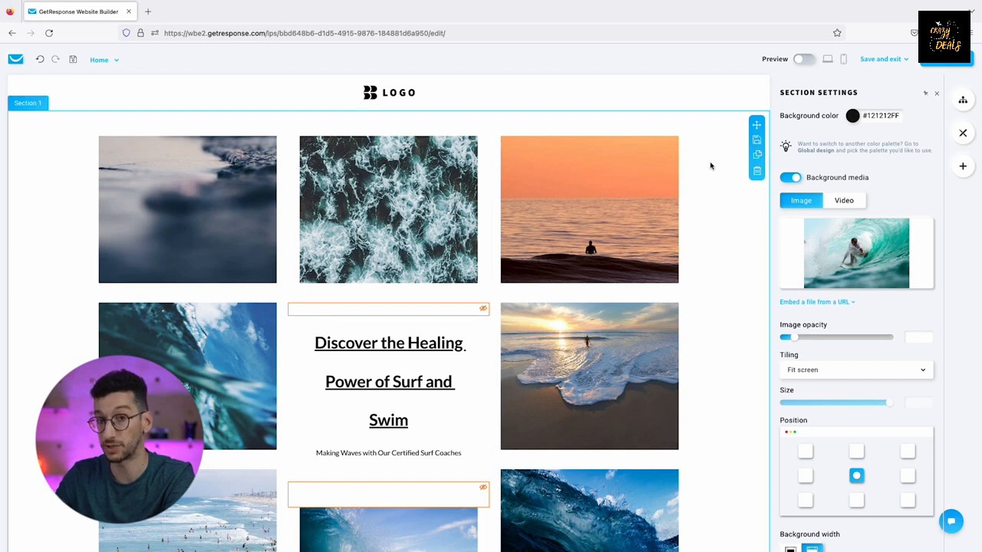
click(802, 60)
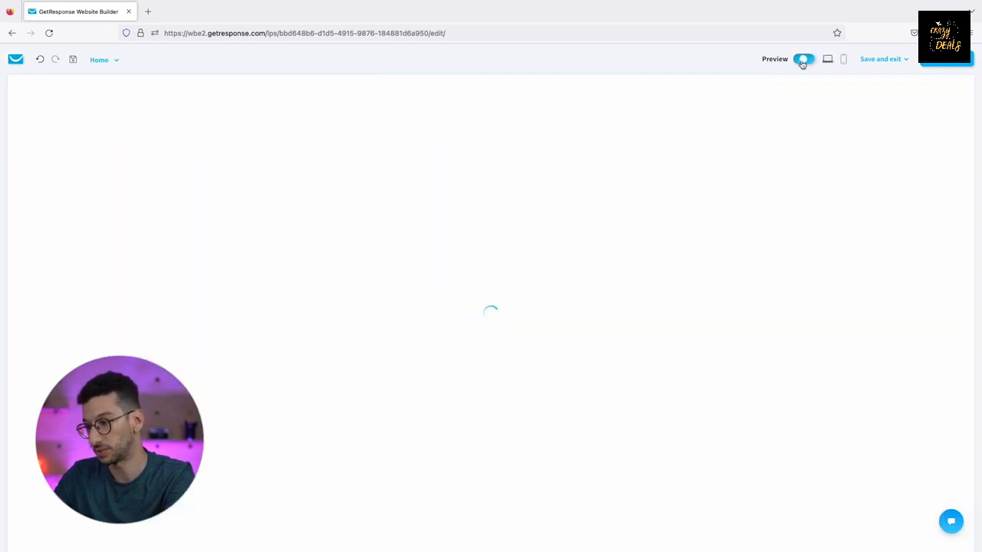
scroll(484, 346, down, 15)
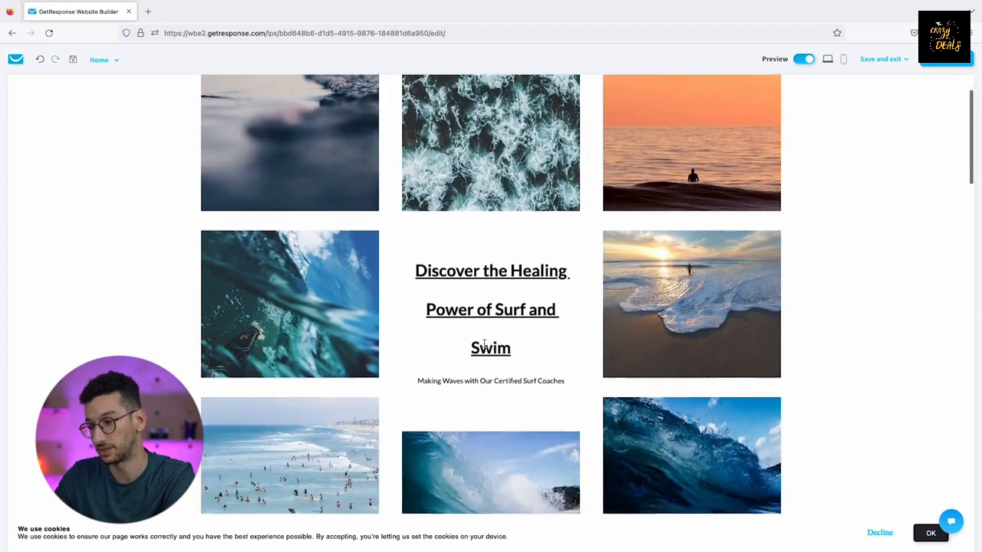
scroll(484, 347, down, 1)
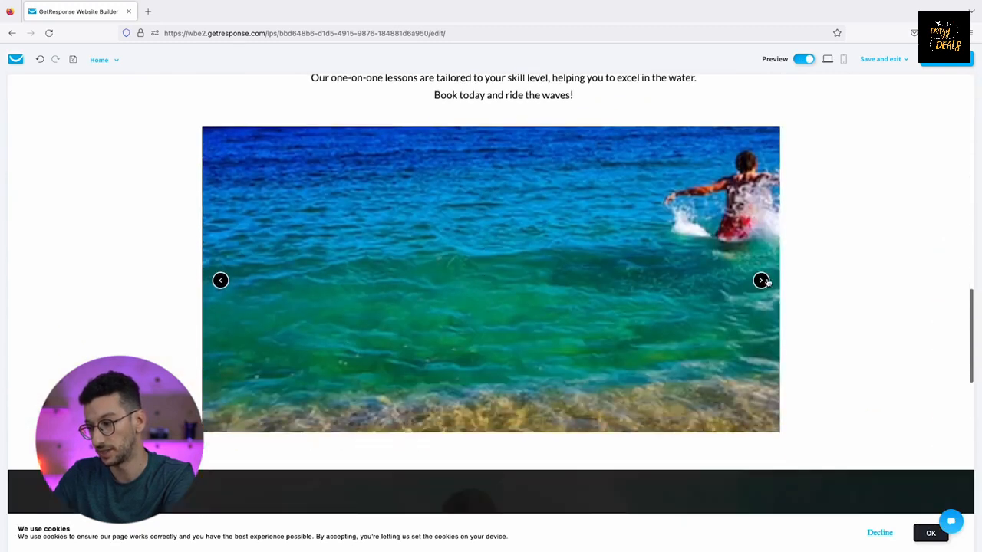
click(762, 280)
click(762, 281)
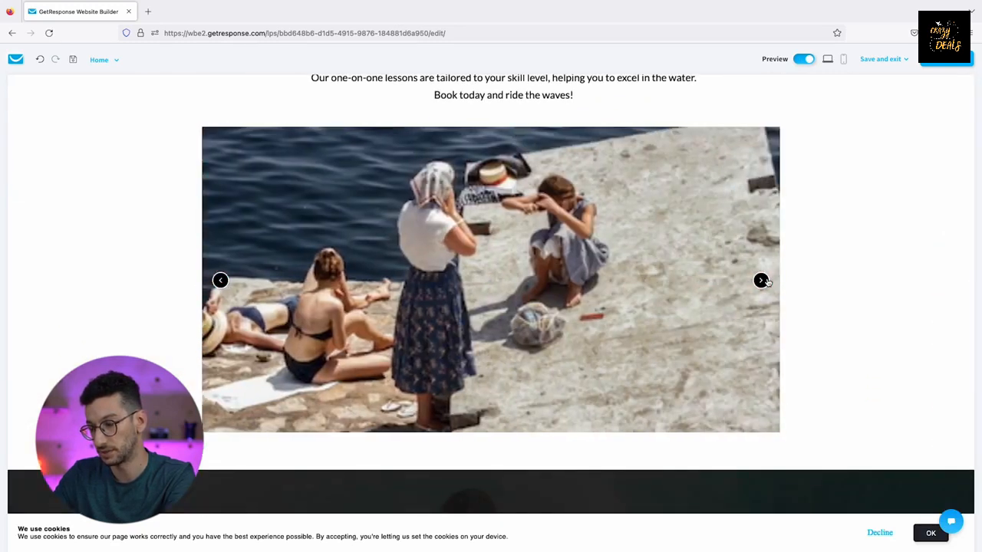
click(762, 280)
scroll(914, 262, down, 8)
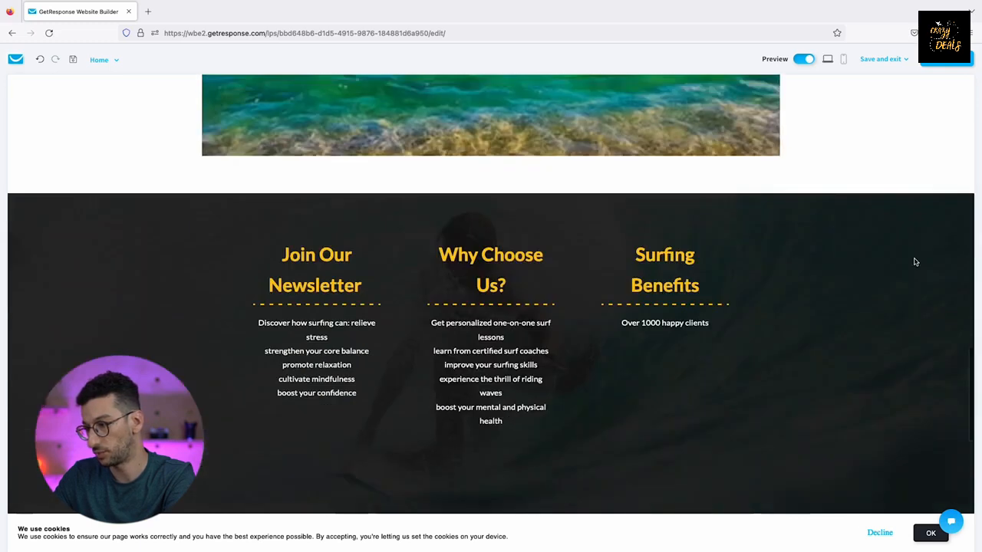
scroll(914, 262, up, 6)
scroll(914, 262, down, 2)
scroll(915, 263, down, 5)
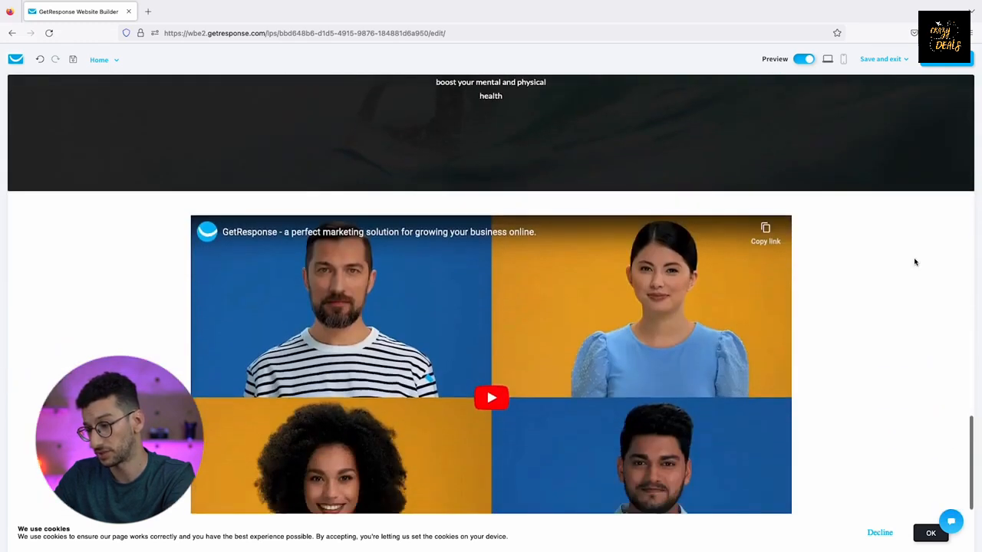
scroll(915, 263, up, 15)
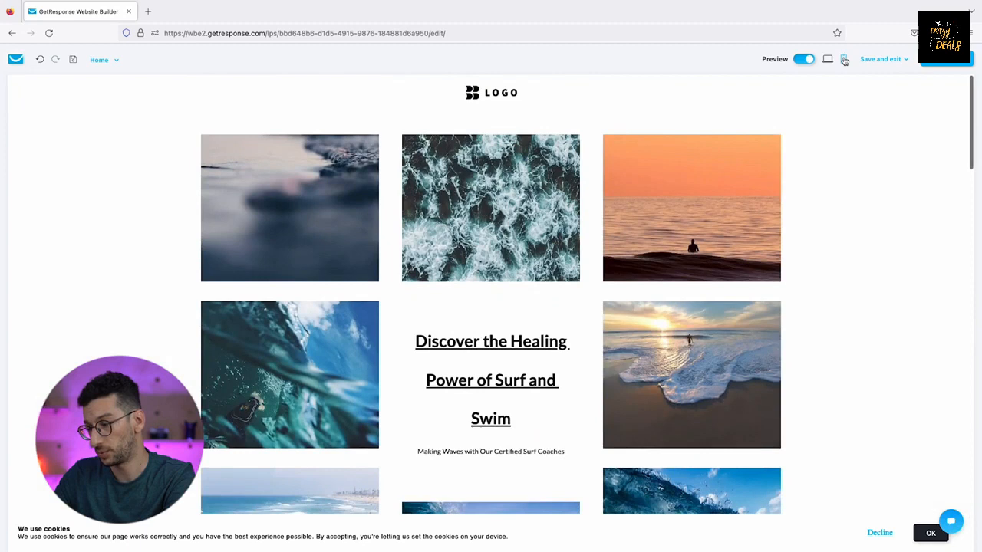
Check the landing page's layout in the mobile preview, from the signup form down to the gallery
click(844, 59)
scroll(414, 325, down, 5)
scroll(415, 325, up, 2)
scroll(414, 324, down, 10)
scroll(413, 320, up, 3)
drag(874, 188, 869, 192)
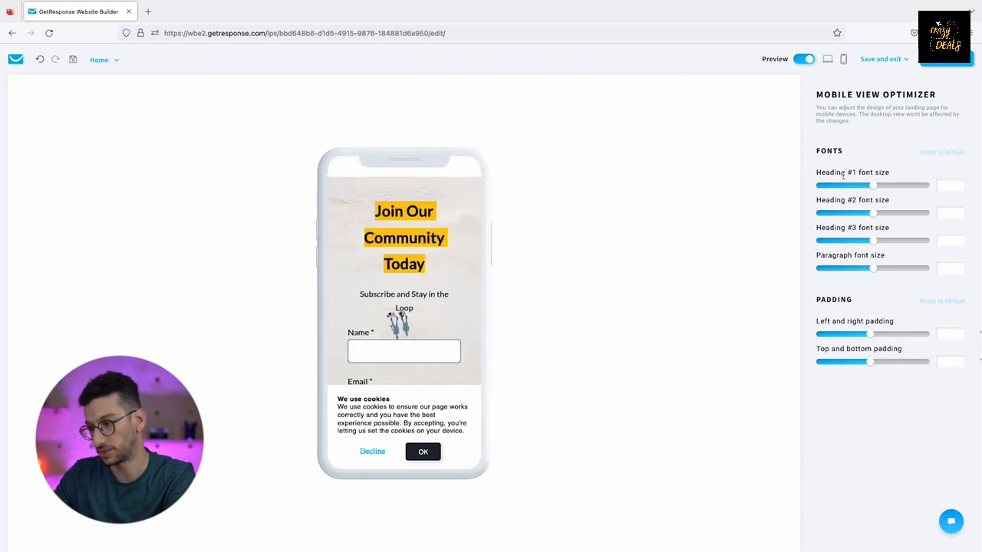
scroll(412, 293, down, 10)
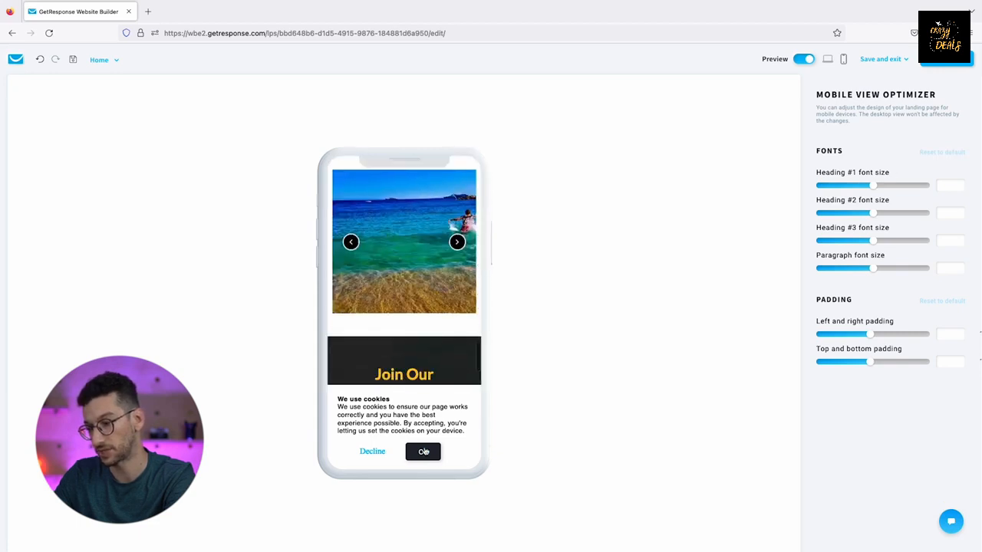
Proceed to the landing page's publishing settings and rename the page "Surf lessons"
click(936, 65)
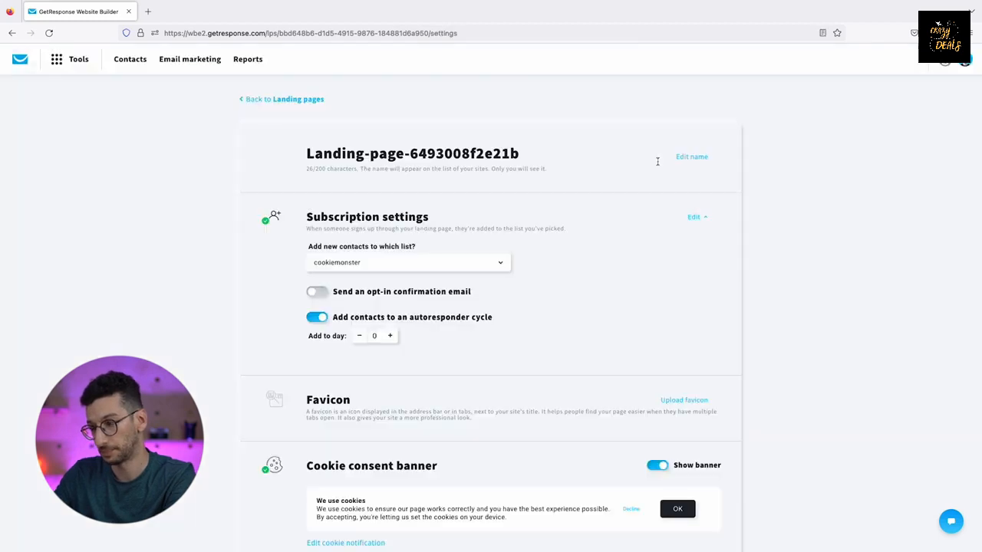
click(694, 160)
triple_click(486, 151)
text(S)
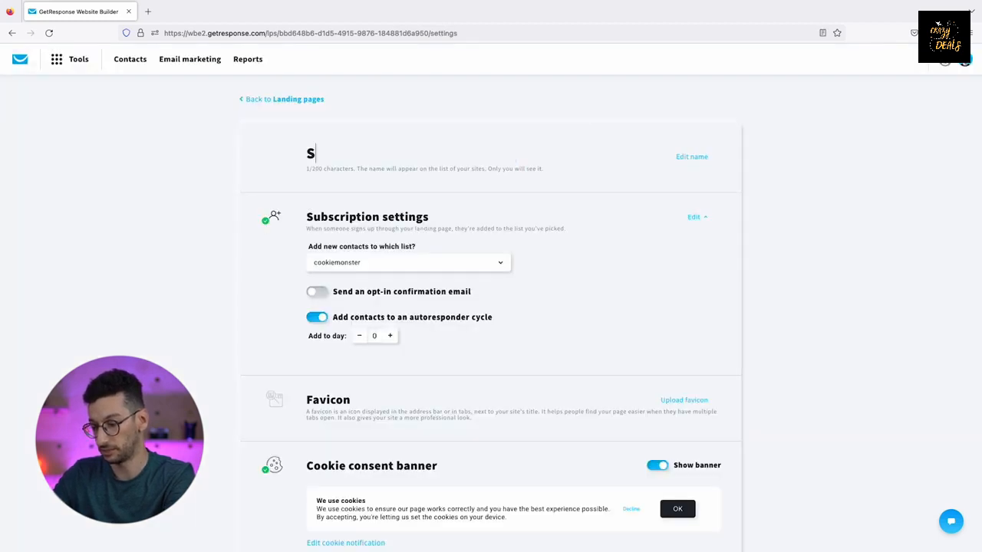
text(urf lessons)
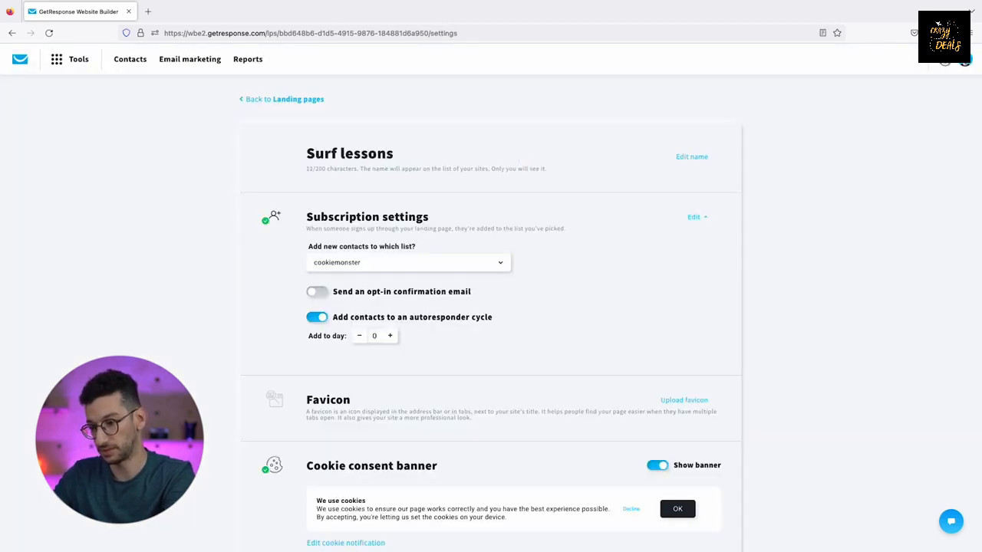
Add new contacts to the "Surf Lessons" list and enable the opt-in confirmation email
click(373, 267)
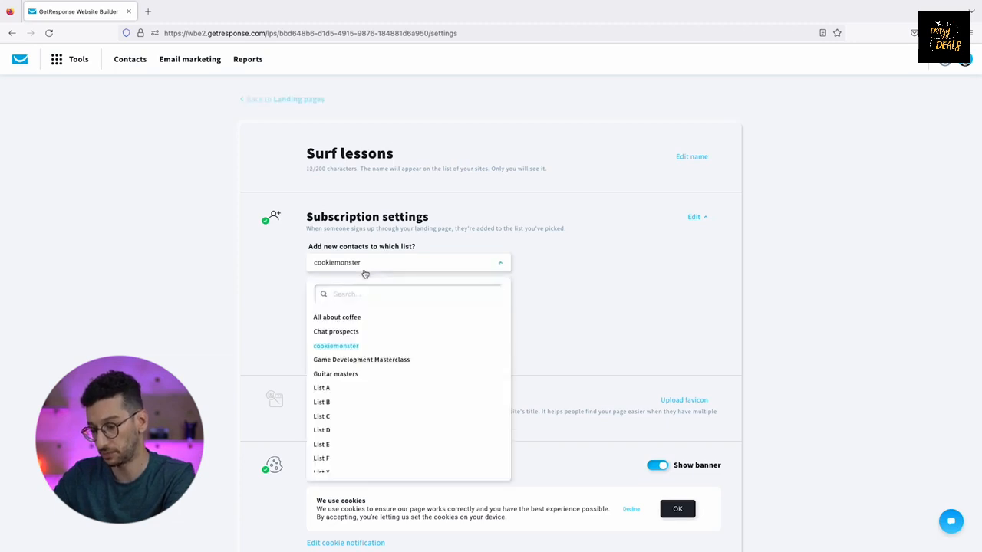
text(surf l)
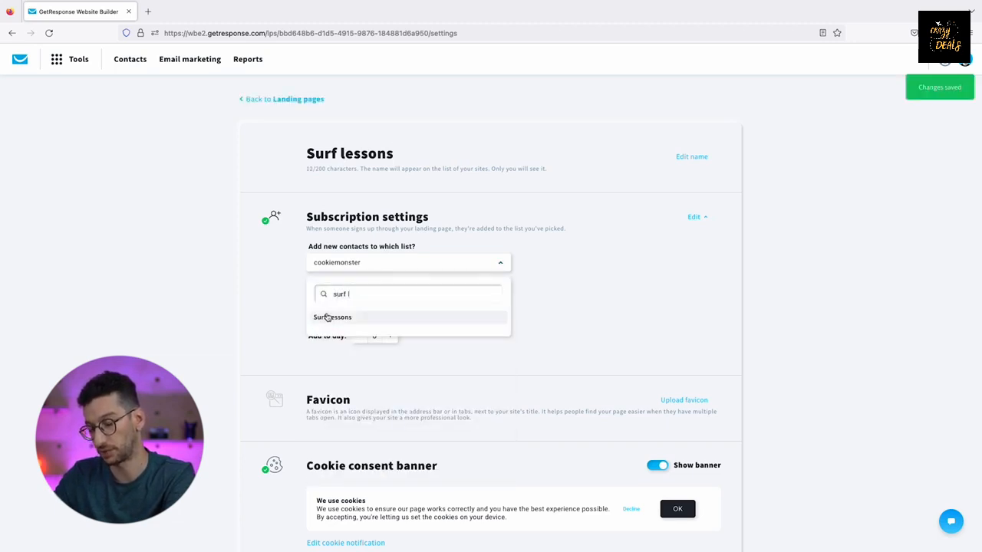
click(325, 315)
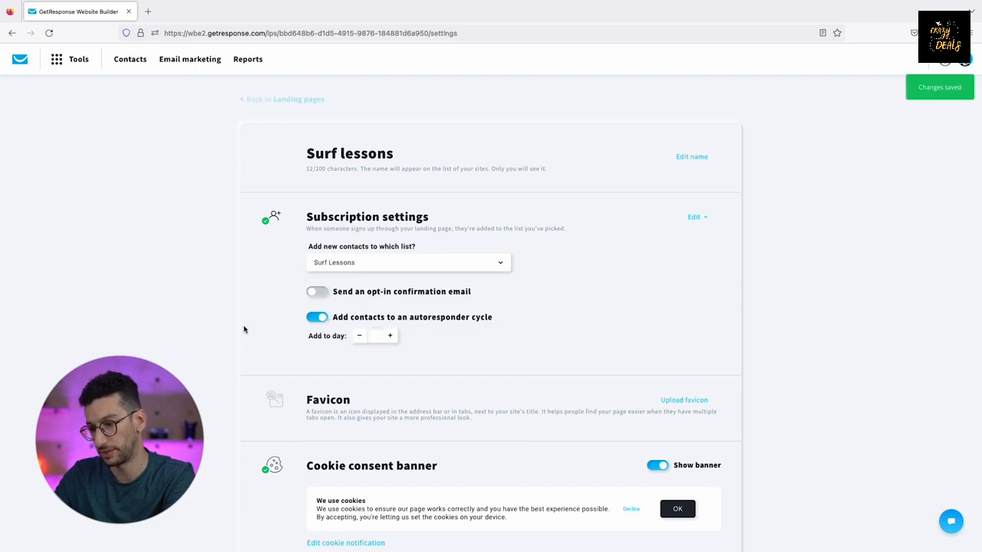
click(318, 292)
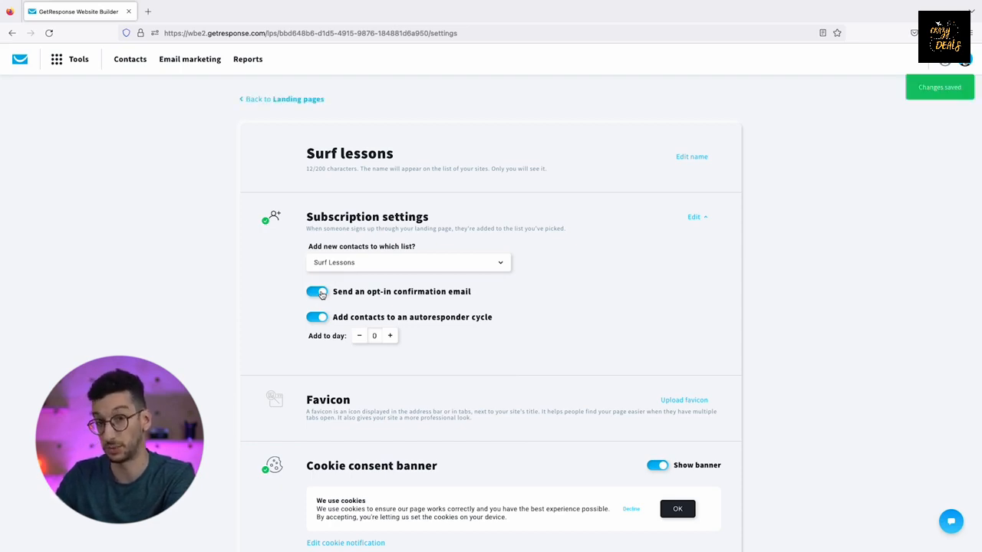
Review the remaining landing page settings, continue to the domain setup and publish the page on the free domain surf-lesson.grwebsite.eu
scroll(358, 347, down, 1)
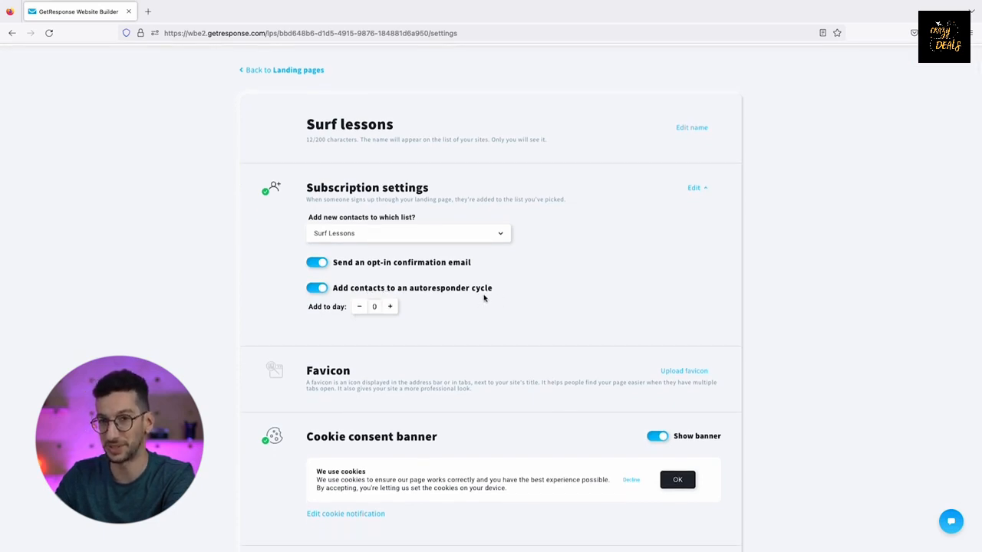
scroll(723, 323, down, 3)
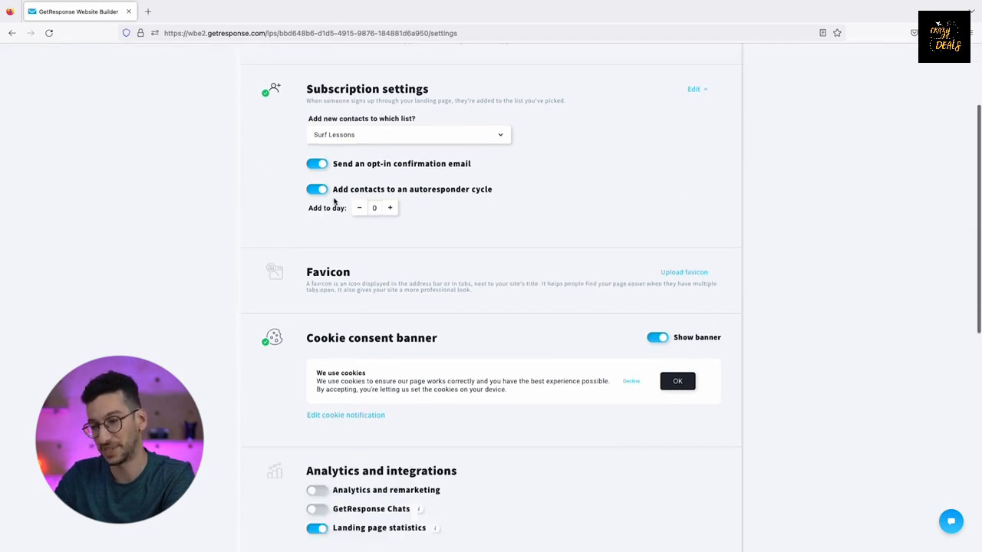
scroll(686, 193, down, 6)
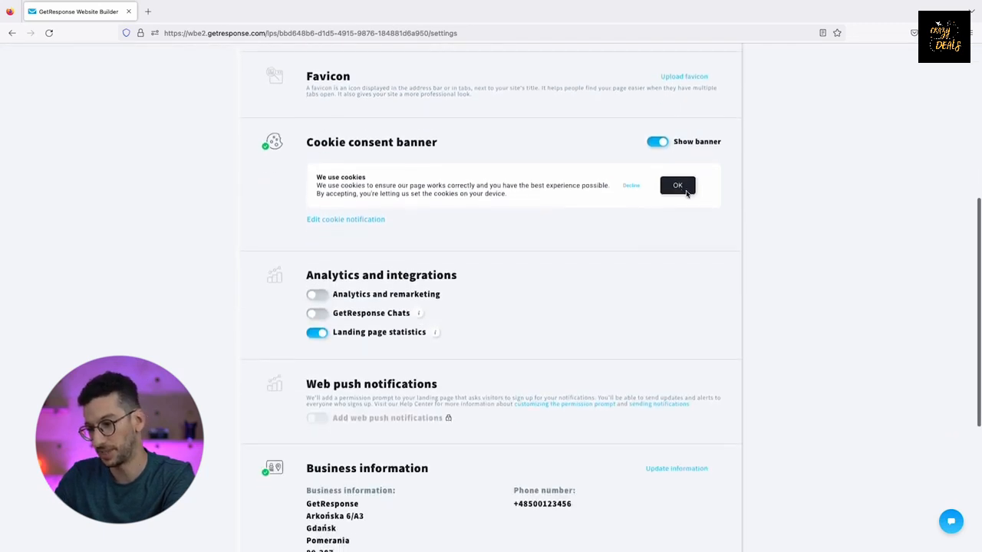
scroll(596, 308, down, 5)
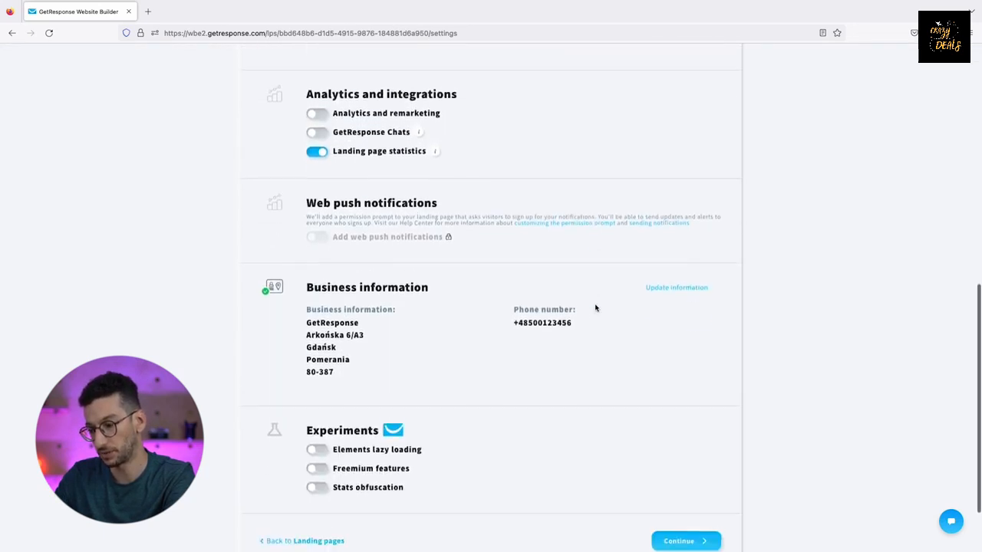
scroll(596, 308, down, 2)
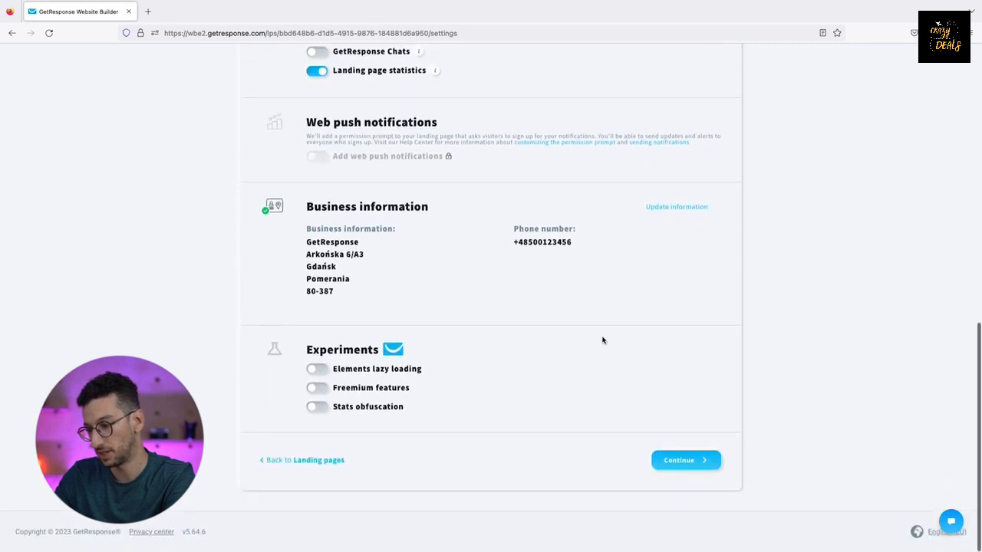
click(685, 460)
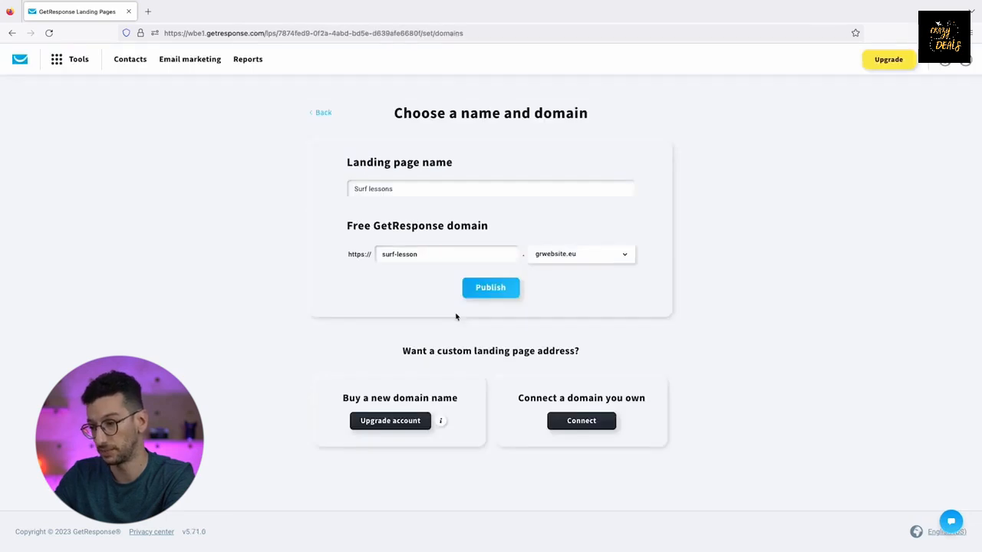
click(489, 289)
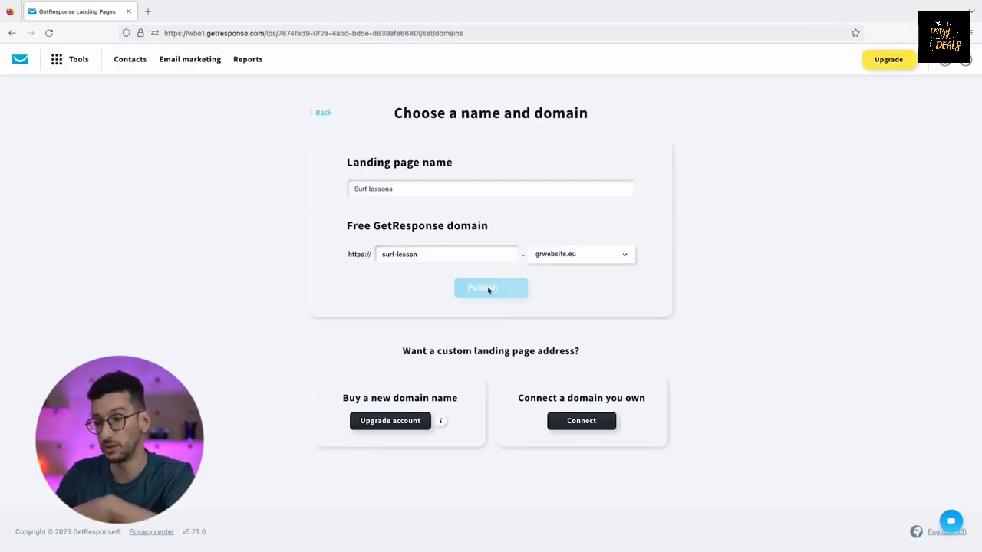